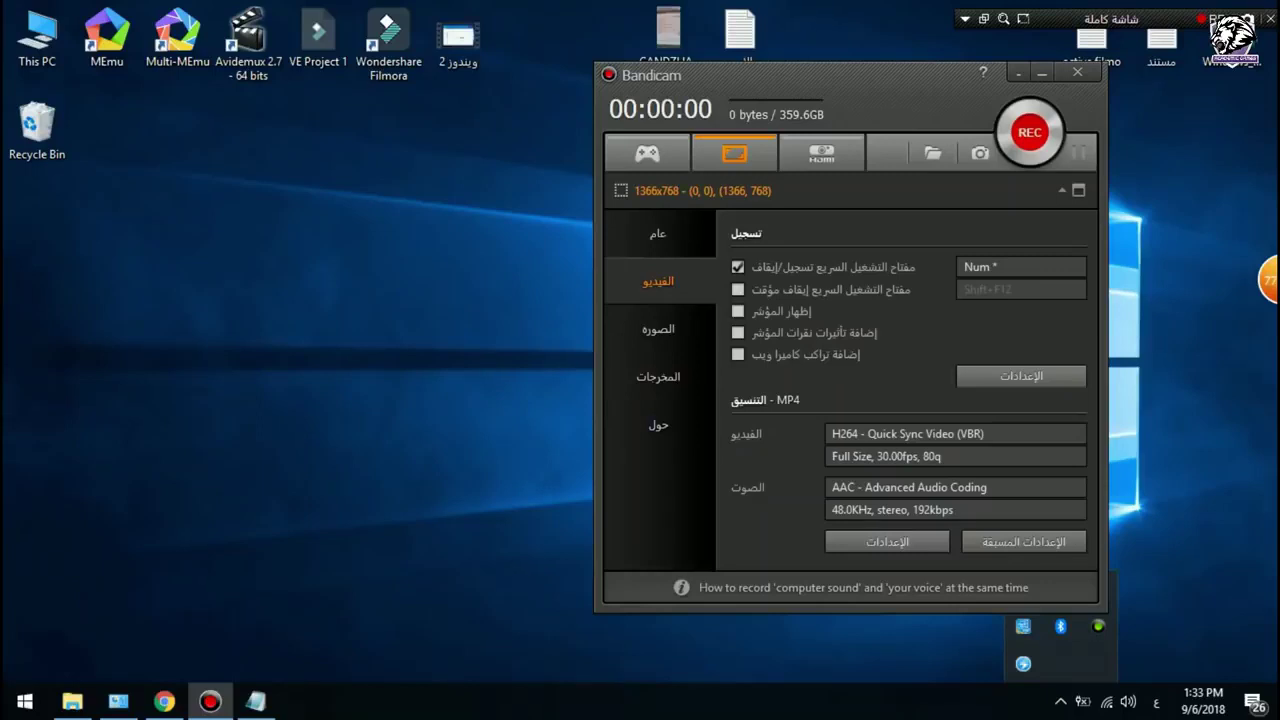
# Start the full-screen recording, open This PC in File Explorer and minimize the Bandicam window.
pyautogui.press('KP_Multiply')
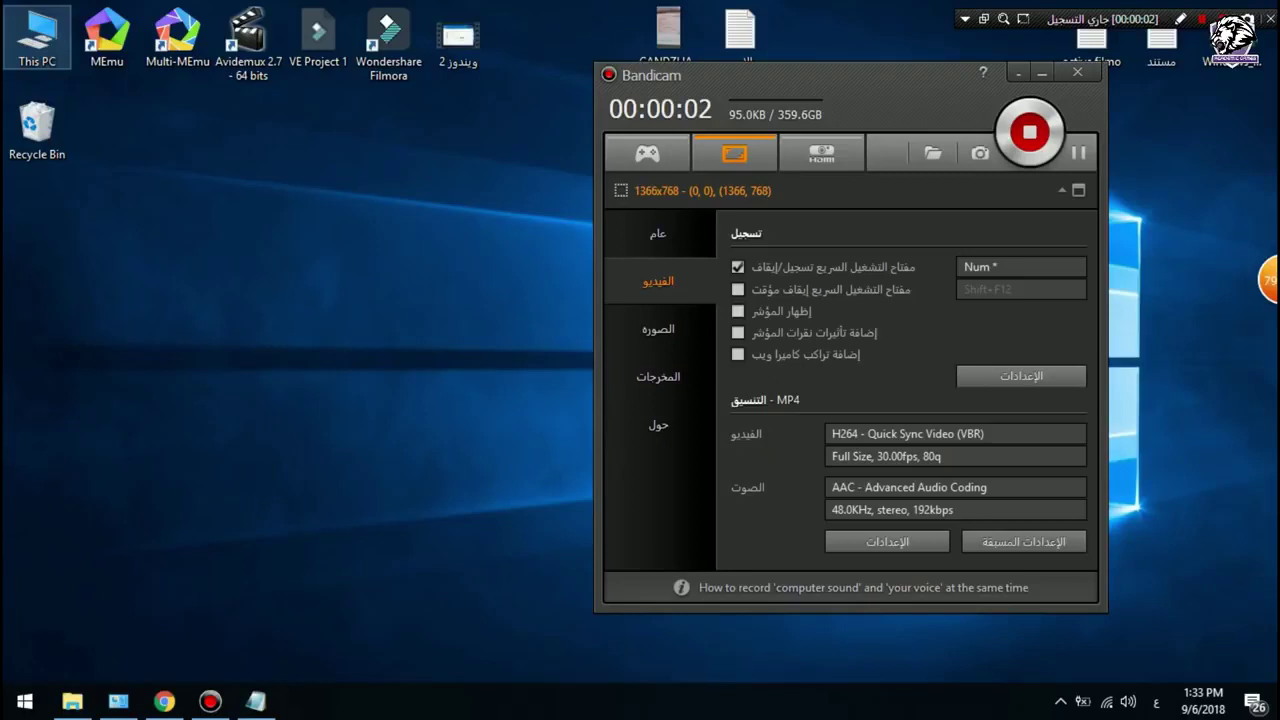
pyautogui.press('super+e')
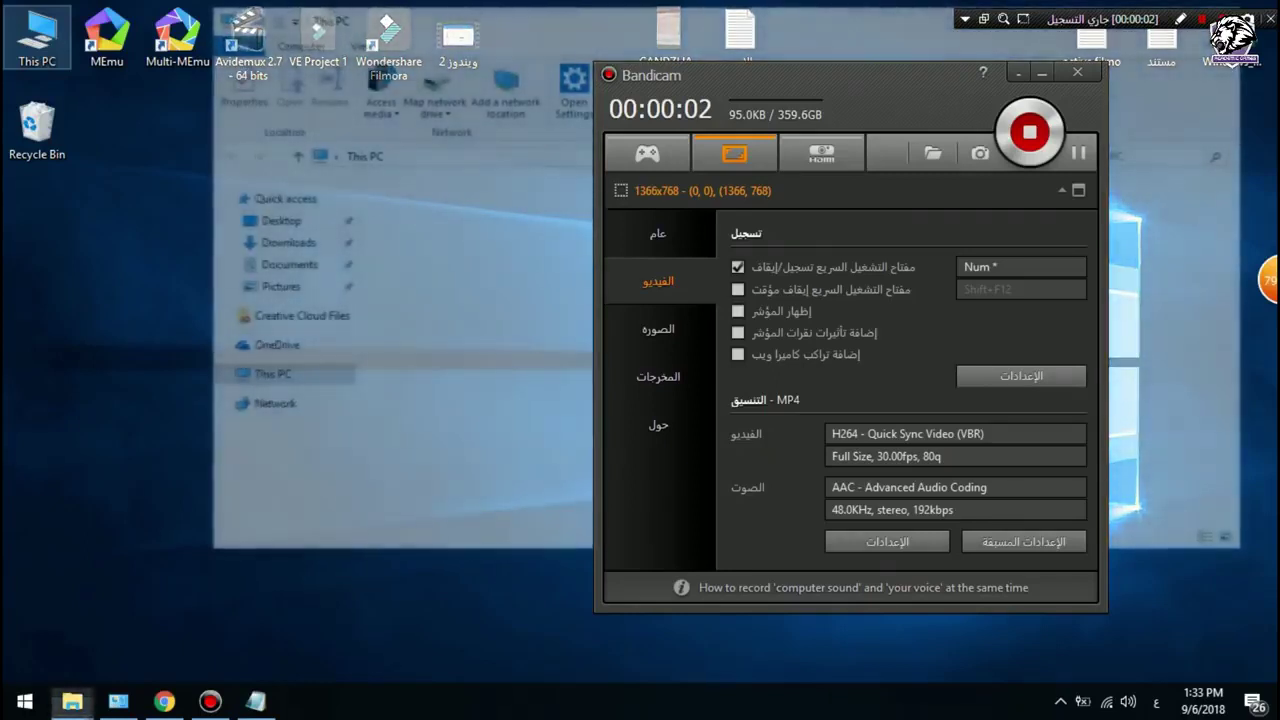
pyautogui.hotkey('alt', 'F4')
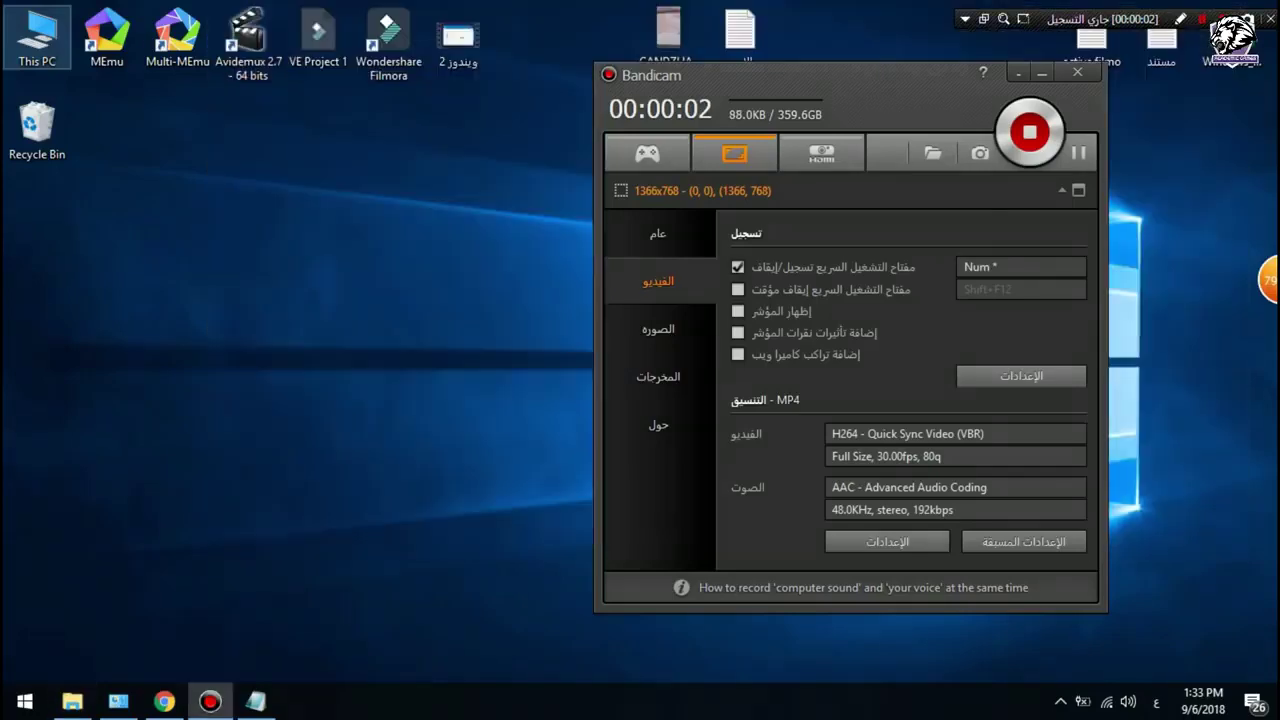
pyautogui.press('super+e')
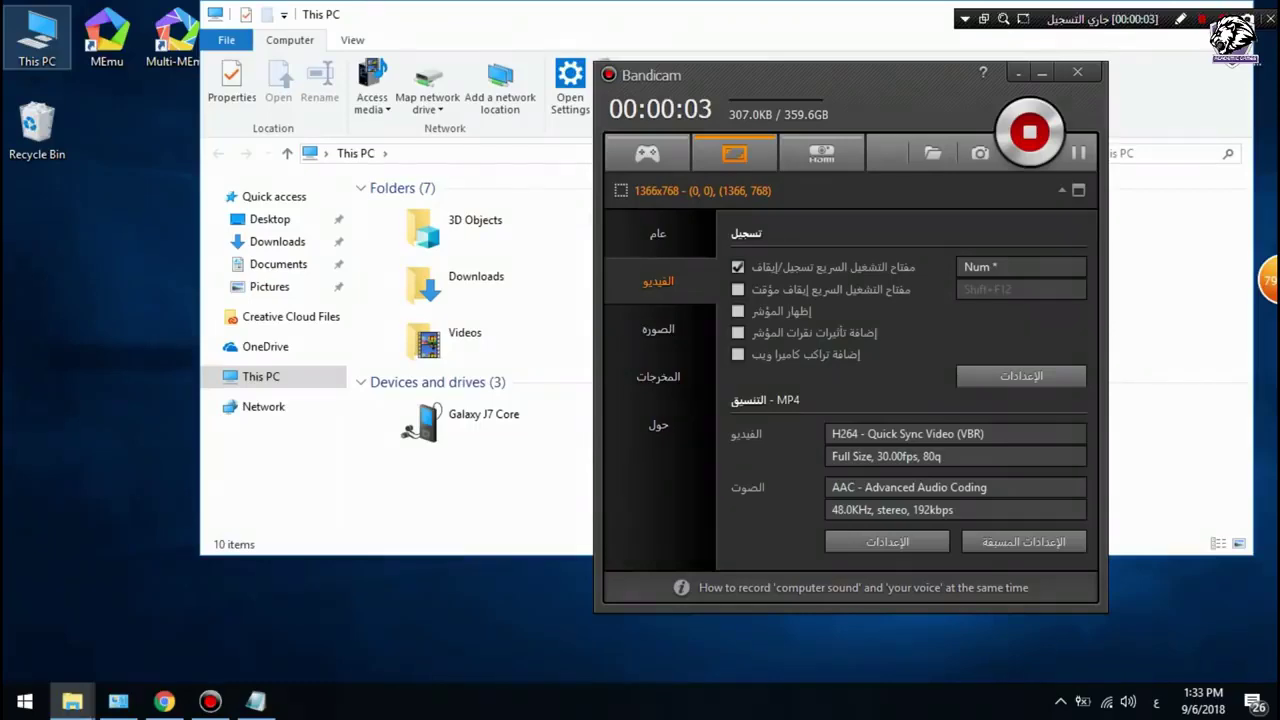
pyautogui.click(570, 85)
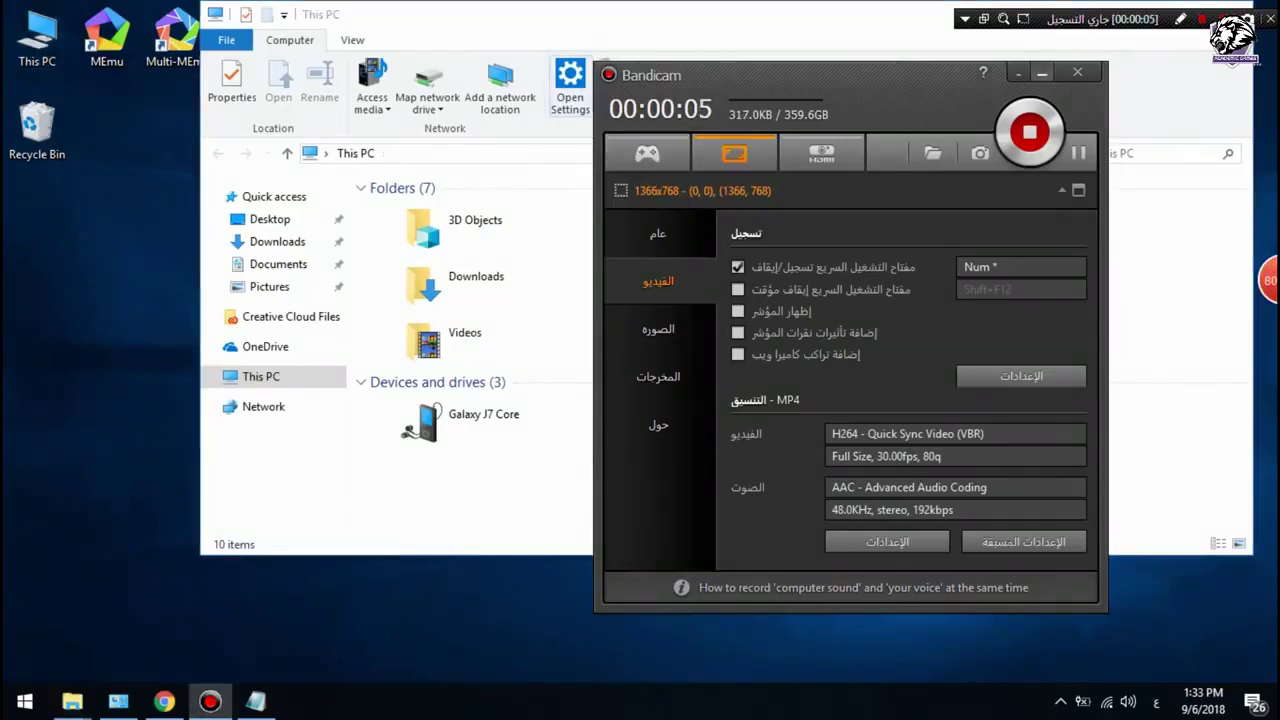
pyautogui.click(1041, 73)
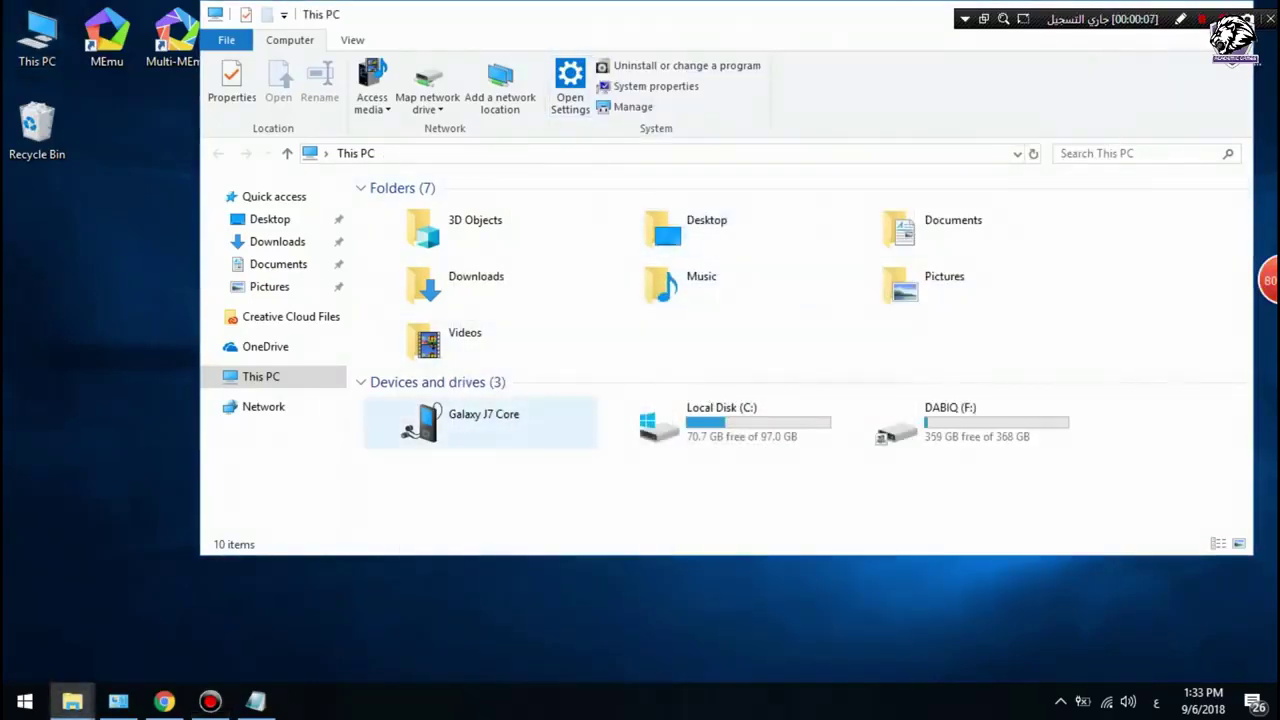
# Open the obb folder inside the Android folder of the Galaxy J7 Core's Phone storage.
pyautogui.doubleClick(483, 422)
pyautogui.click(480, 202)
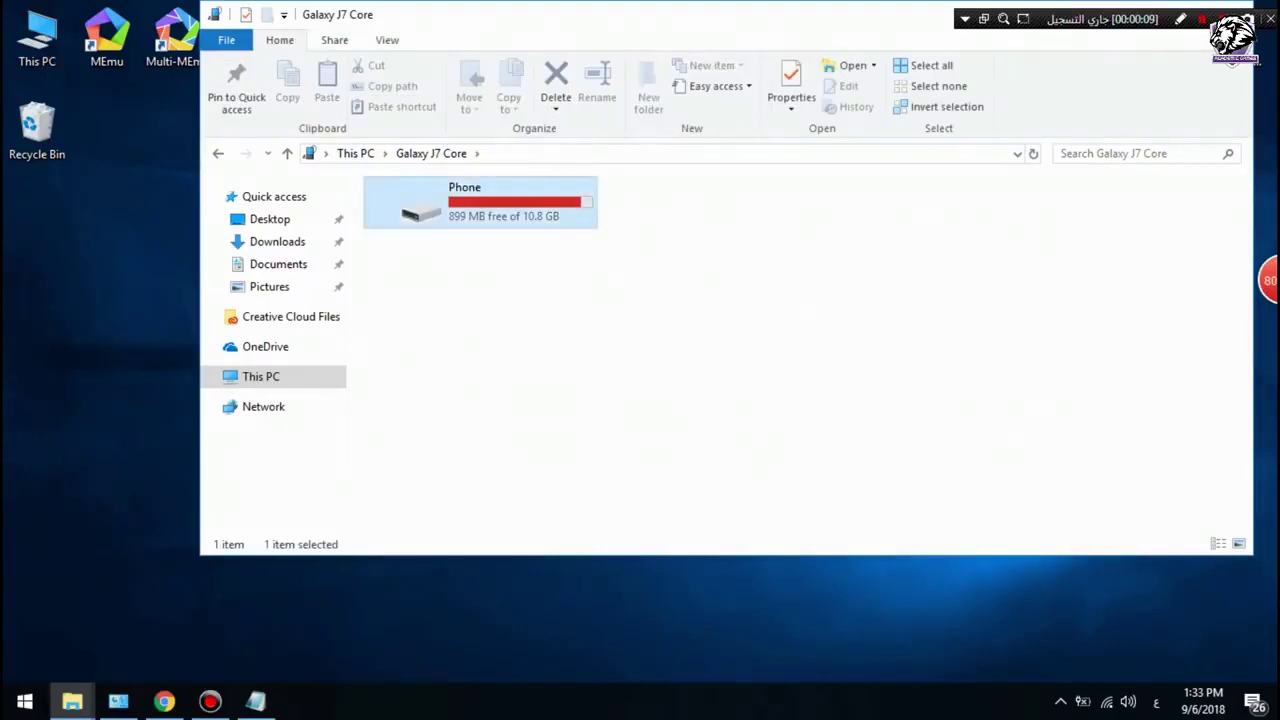
pyautogui.press('Return')
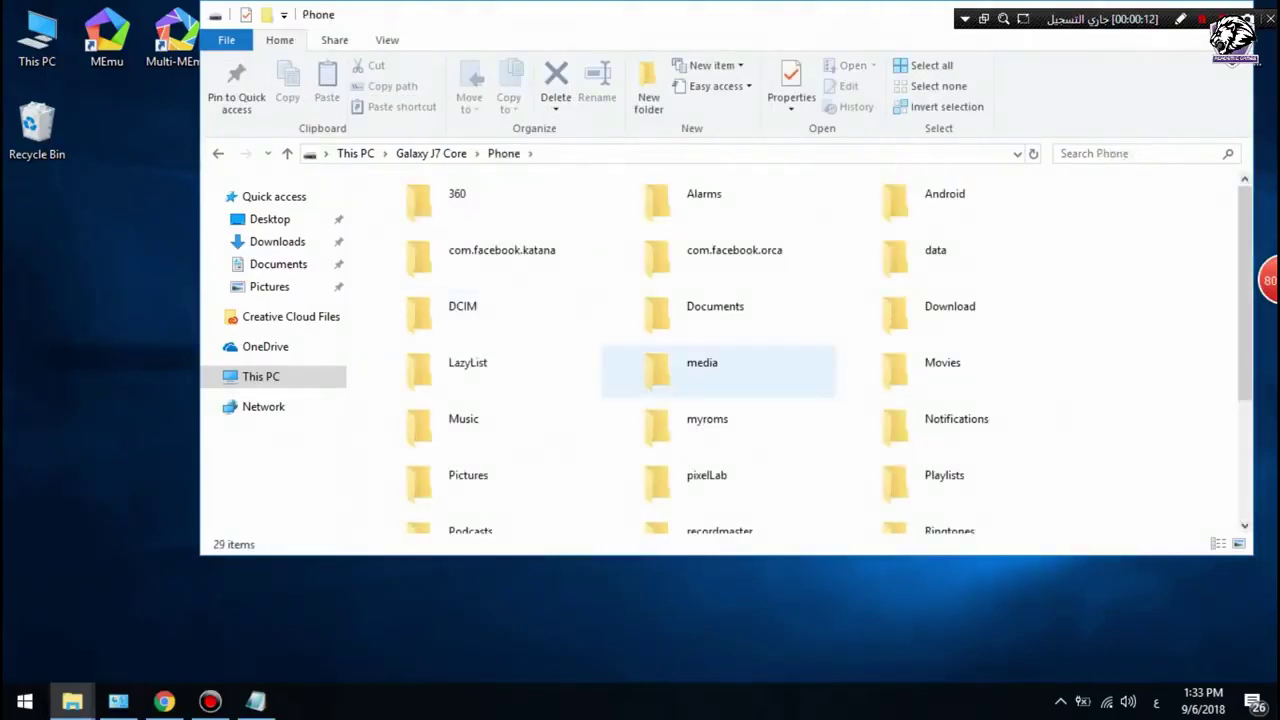
pyautogui.doubleClick(945, 200)
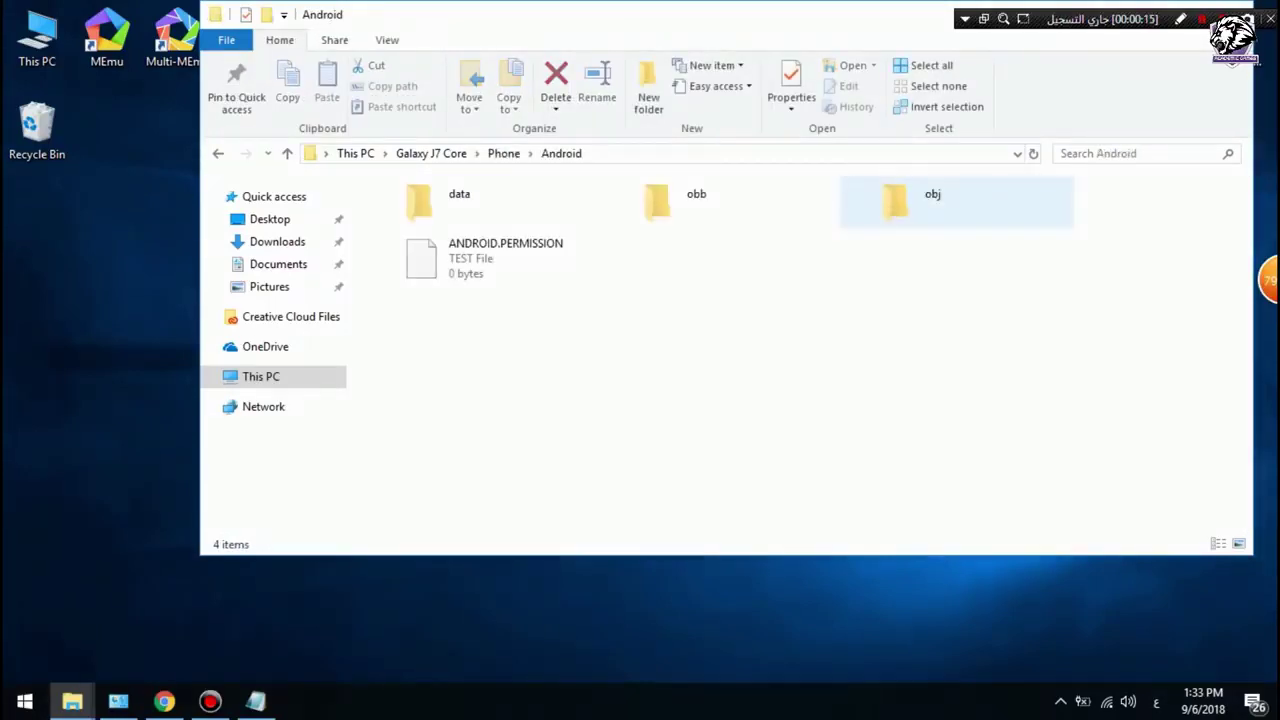
pyautogui.doubleClick(715, 200)
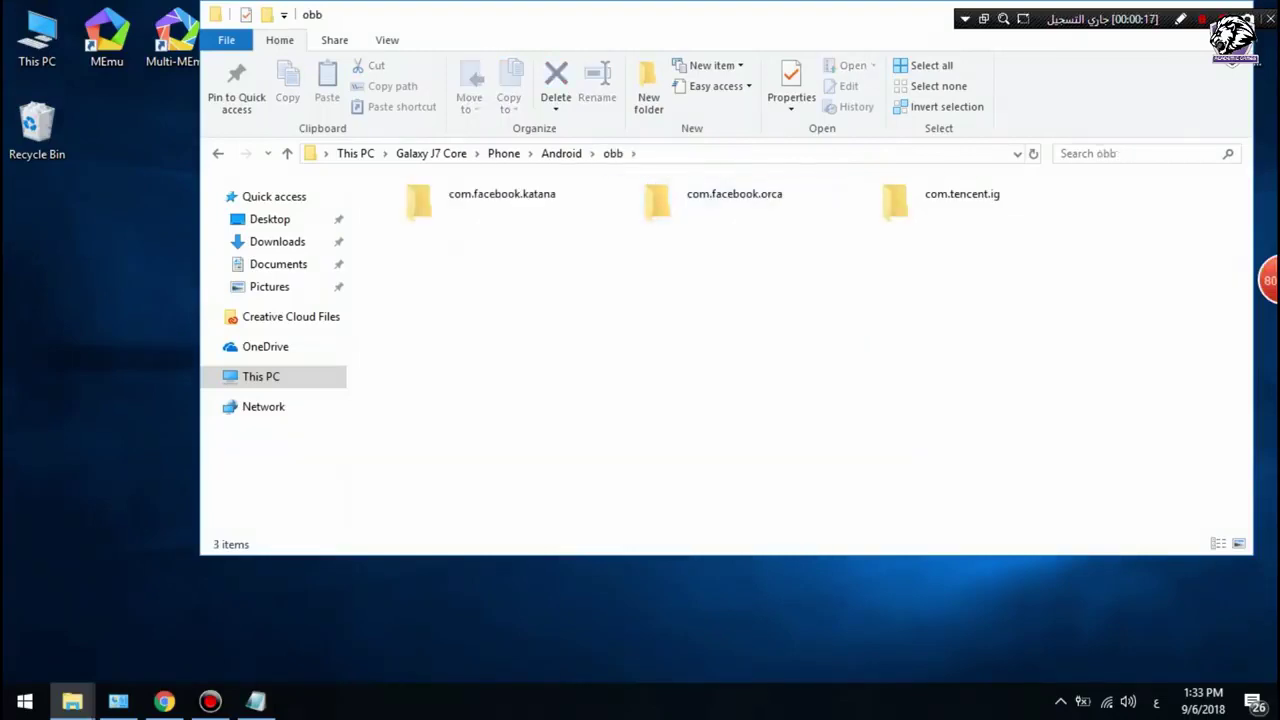
# Check the properties of the com.tencent.ig folder and close them.
pyautogui.click(931, 202)
pyautogui.rightClick(931, 202)
pyautogui.click(988, 427)
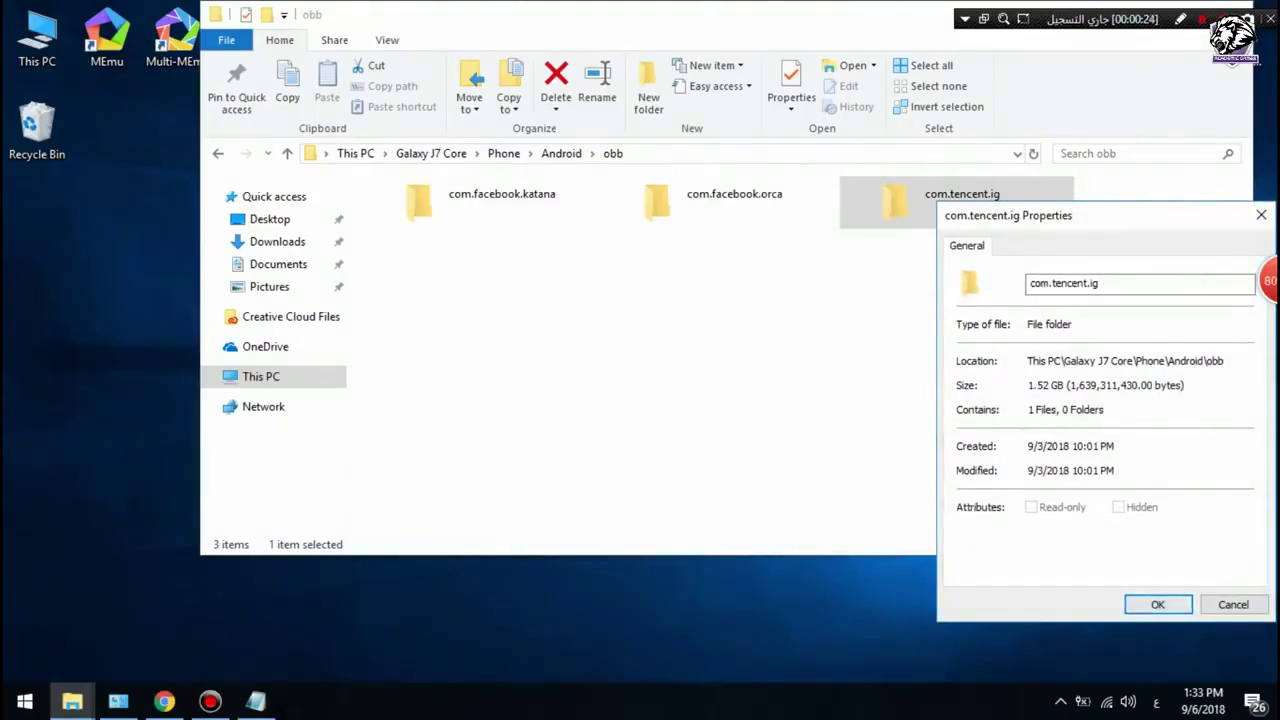
pyautogui.click(1157, 604)
# Copy the com.tencent.ig folder from the phone's obb folder to the computer's desktop.
pyautogui.rightClick(947, 212)
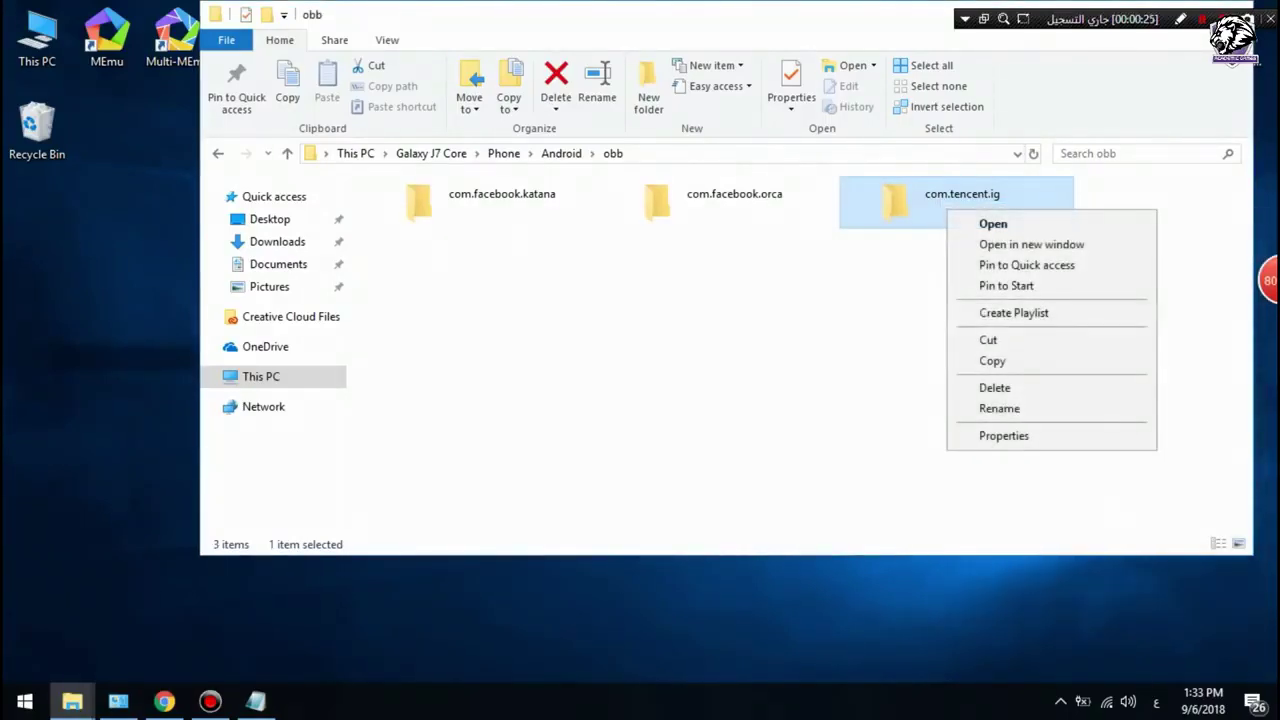
pyautogui.click(995, 360)
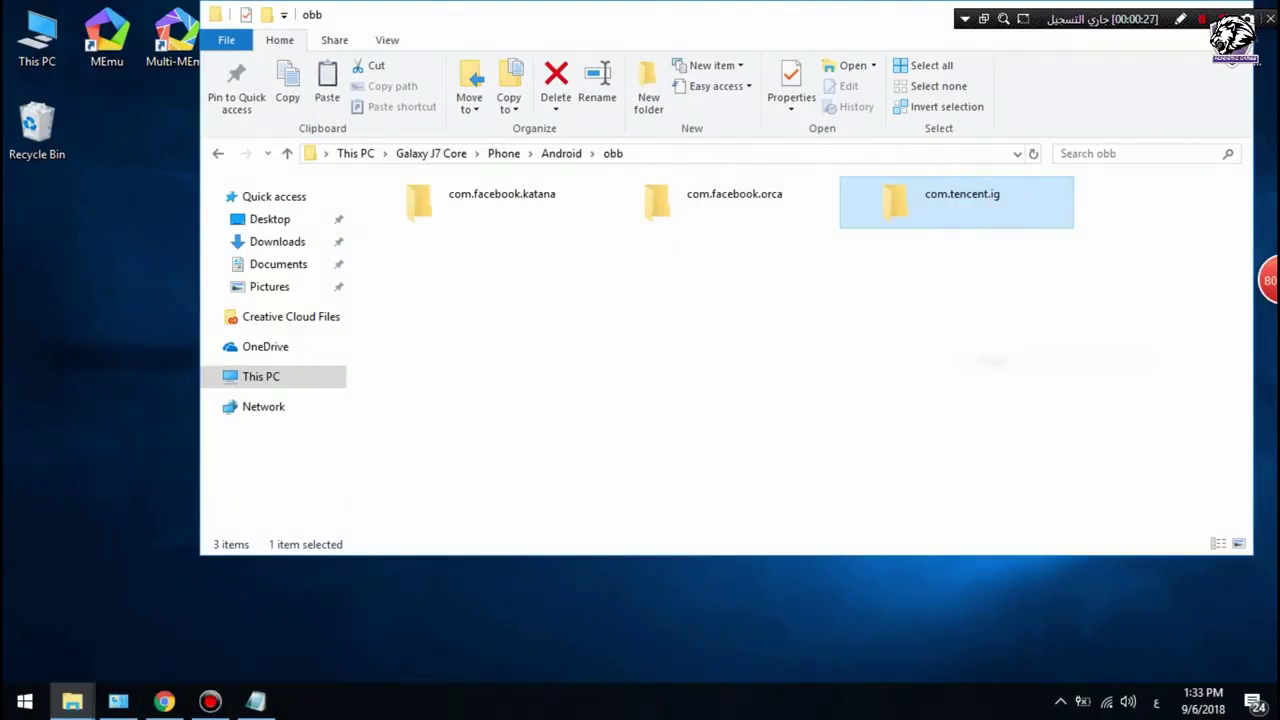
pyautogui.rightClick(41, 237)
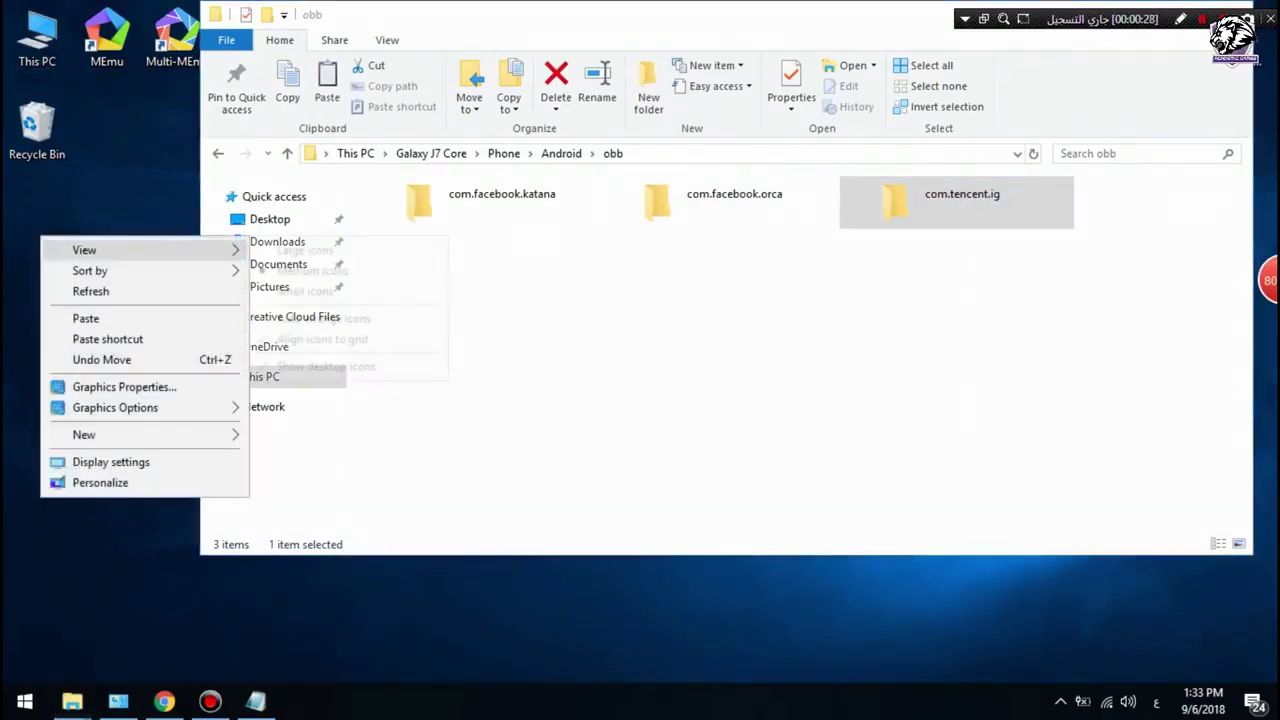
pyautogui.moveTo(100, 270)
pyautogui.click(86, 318)
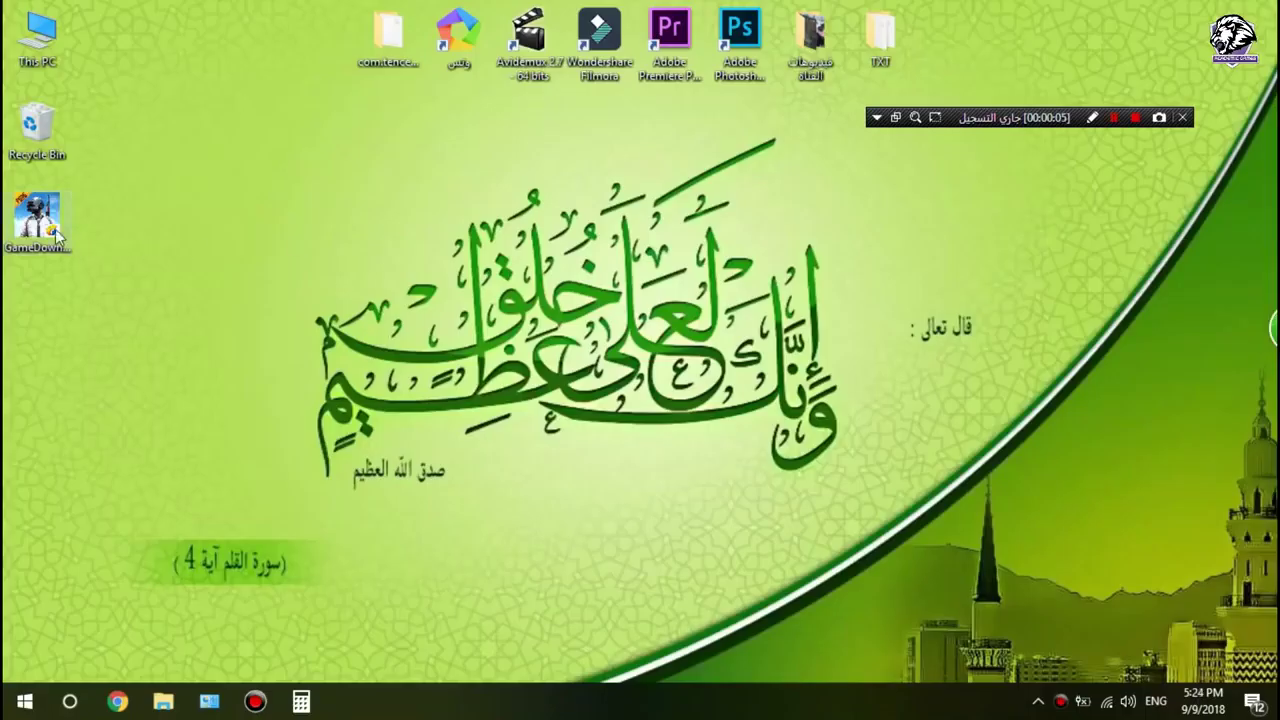
# Place the PUBG MOBILE installer beside the com.tencent.ig folder and use it to install Tencent Gaming Buddy to F:\Program Files\TxGameAssistant.
pyautogui.moveTo(56, 235); pyautogui.dragTo(301, 54)
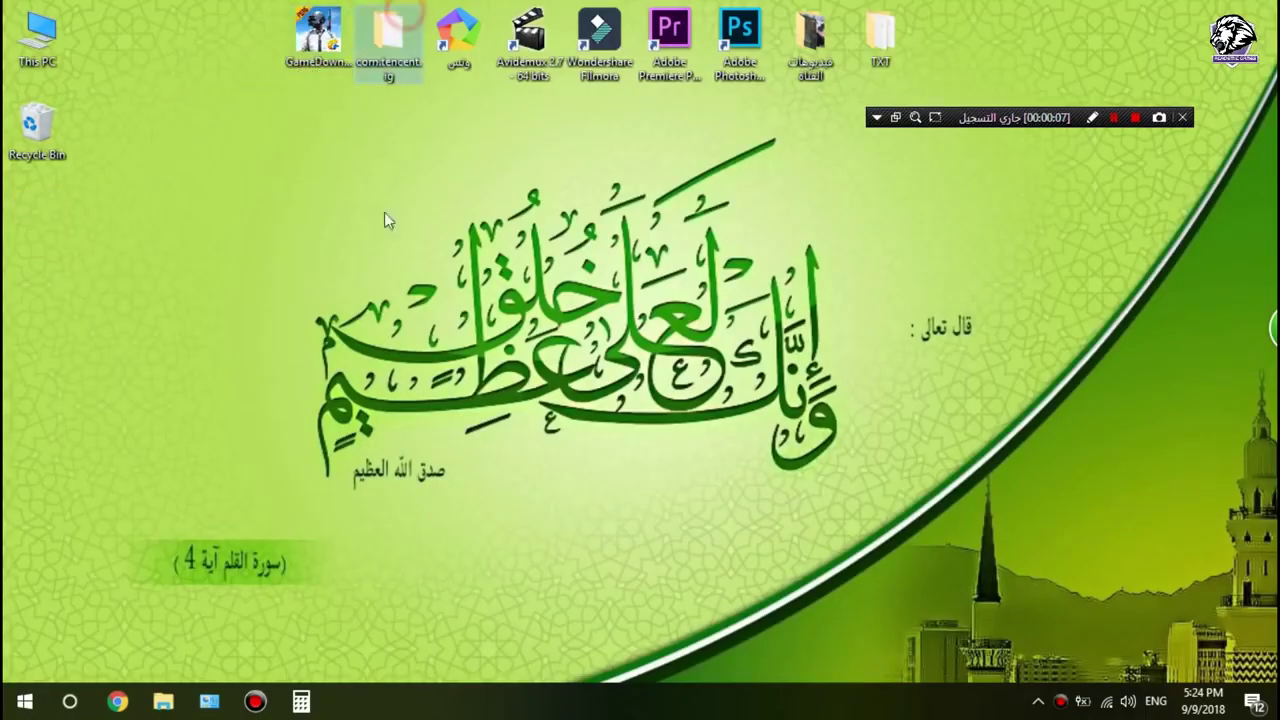
pyautogui.click(316, 48)
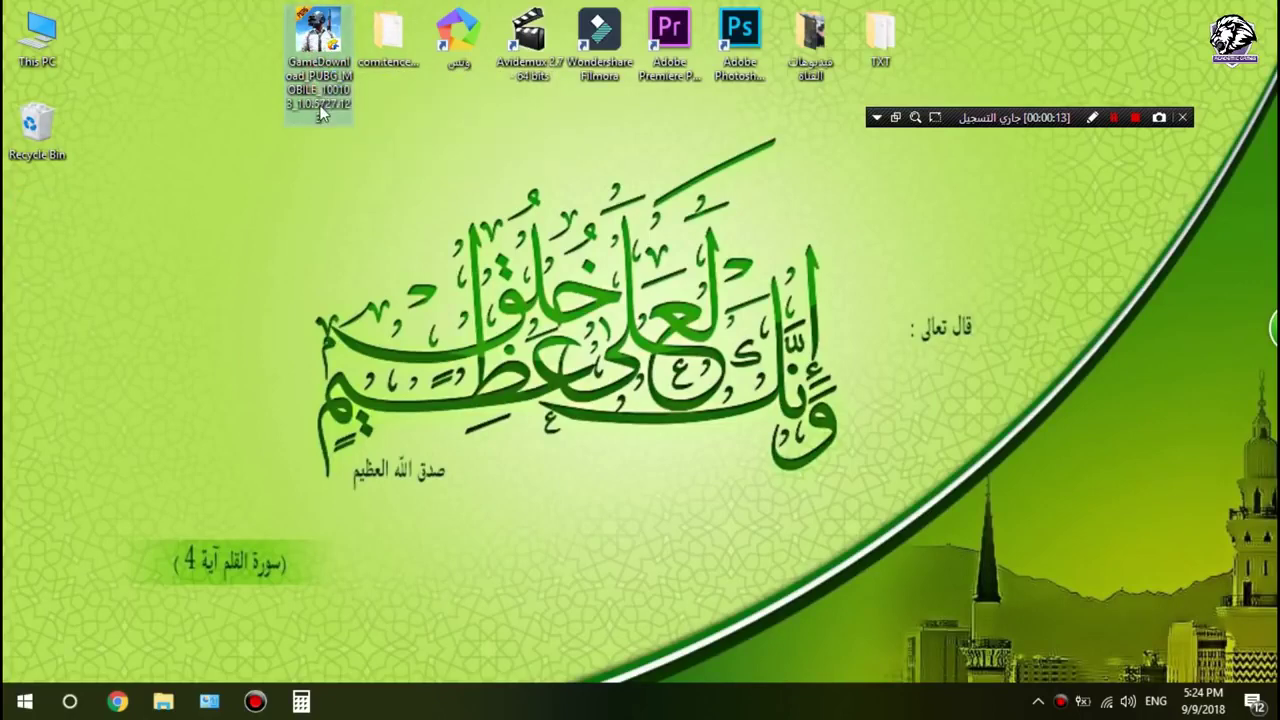
pyautogui.doubleClick(321, 113)
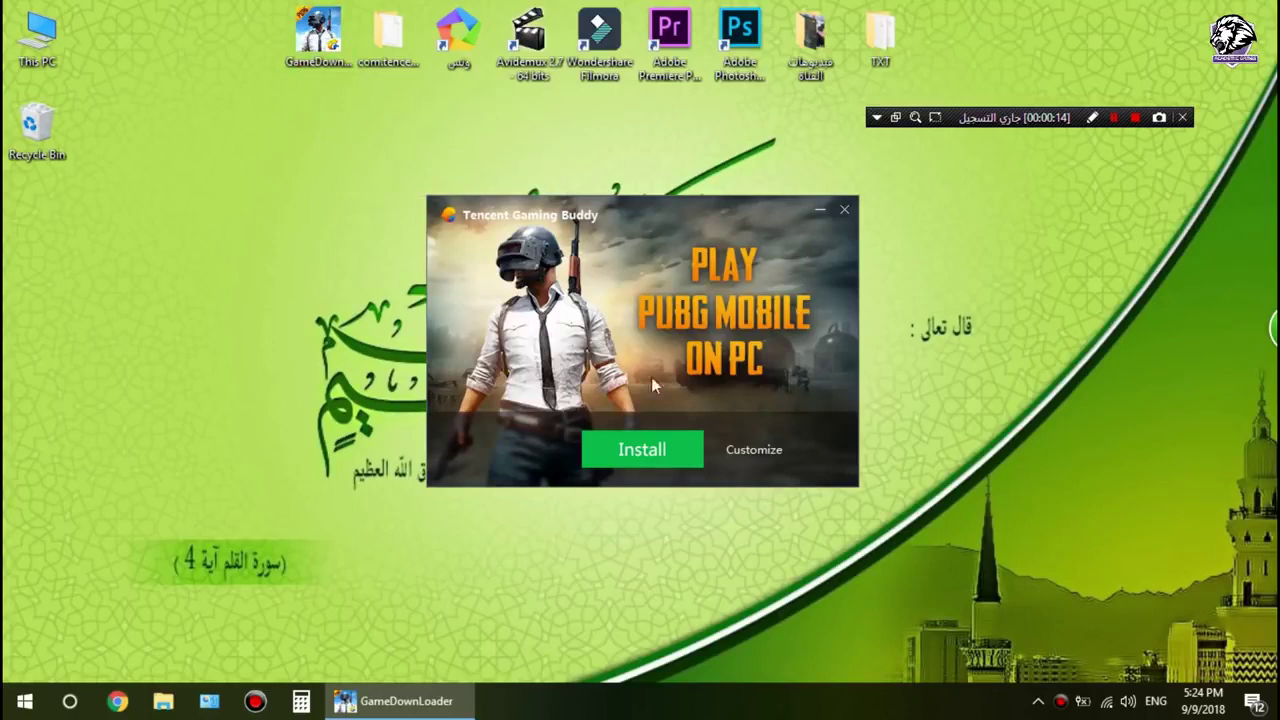
pyautogui.click(755, 449)
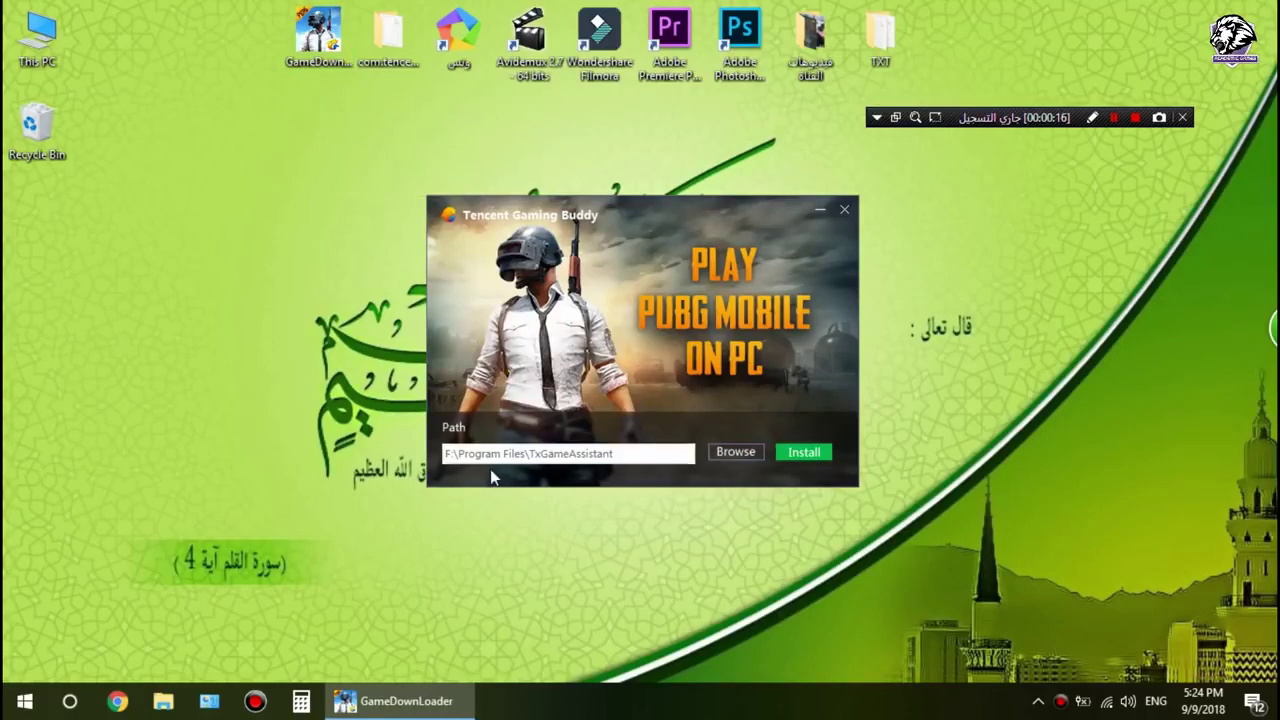
pyautogui.click(801, 456)
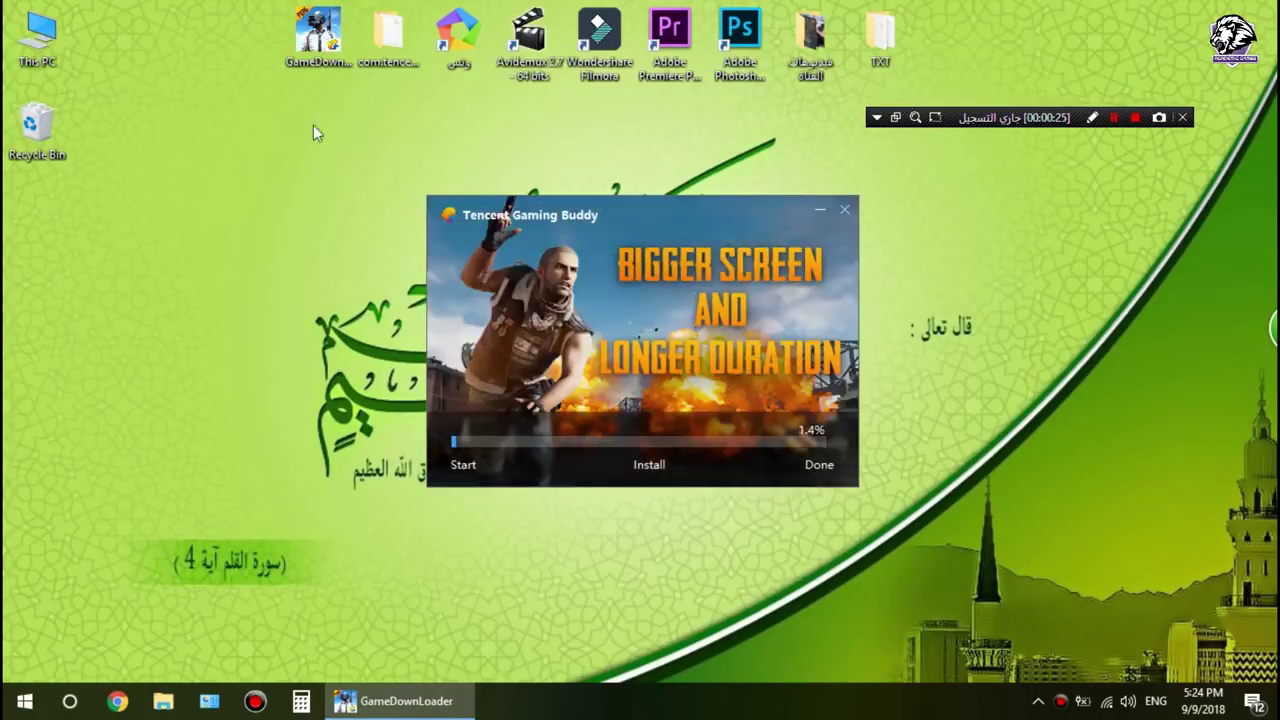
# View the Temp folder on the DABIQ (F:) drive beside the running installer, and close it.
pyautogui.doubleClick(40, 35)
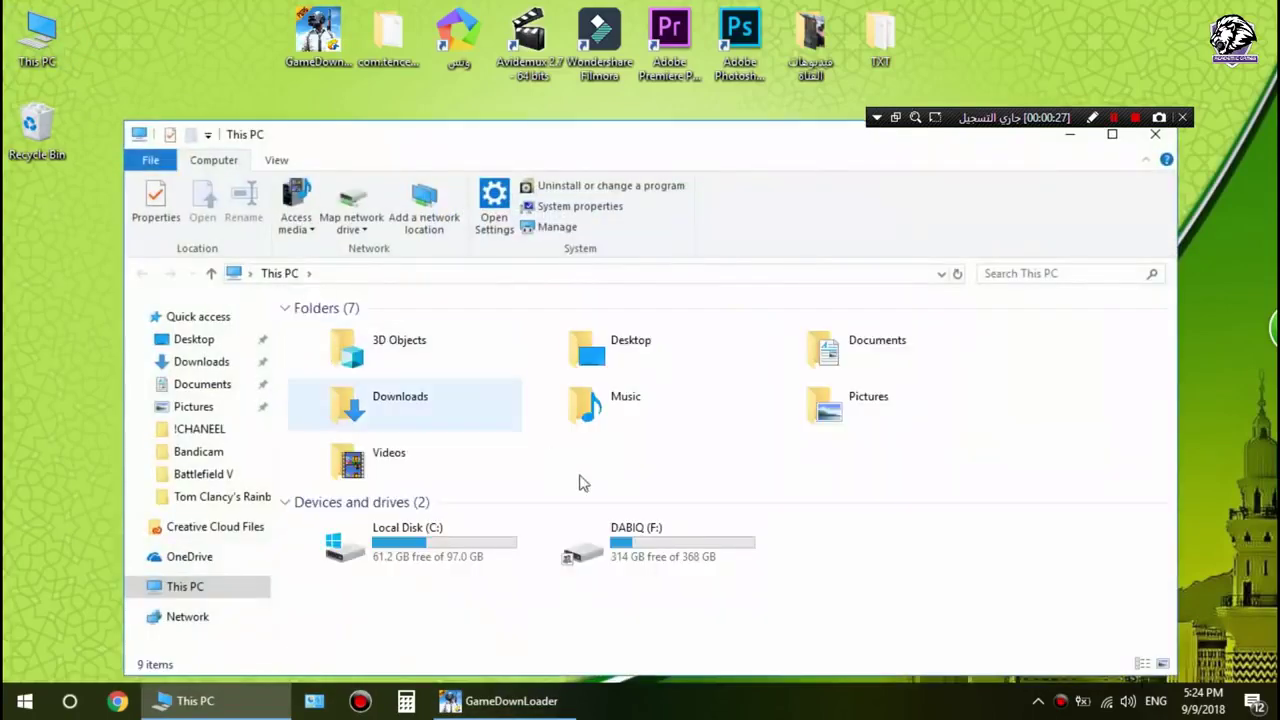
pyautogui.doubleClick(612, 535)
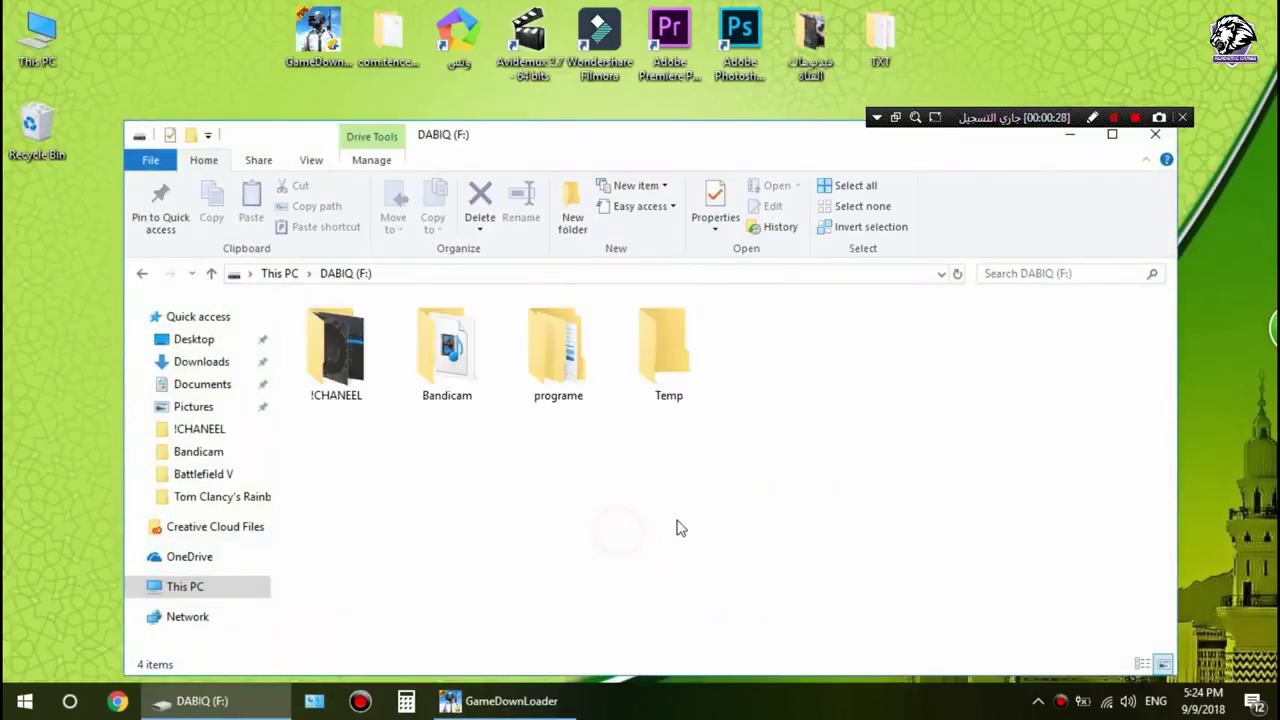
pyautogui.doubleClick(677, 372)
pyautogui.moveTo(482, 152); pyautogui.dragTo(358, 518)
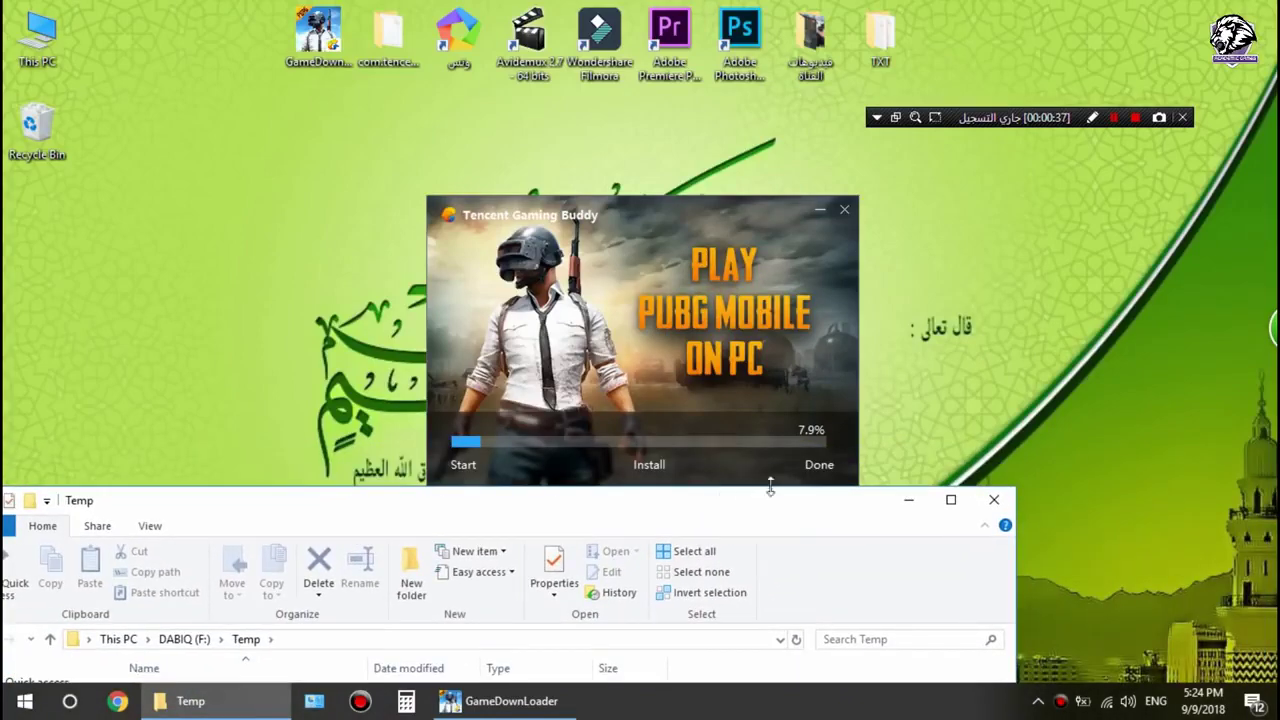
pyautogui.click(995, 499)
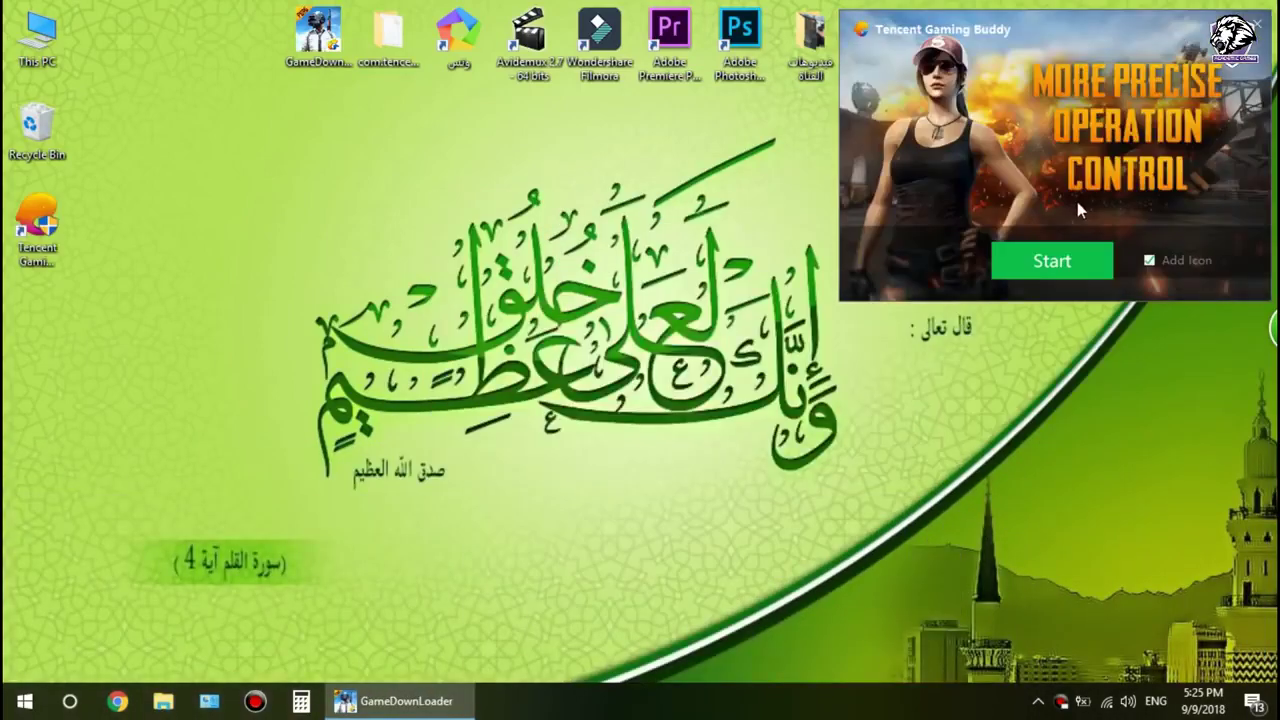
# Start Tencent Gaming Buddy from the finished installer and move its window higher on the desktop while the engine downloads.
pyautogui.click(1058, 264)
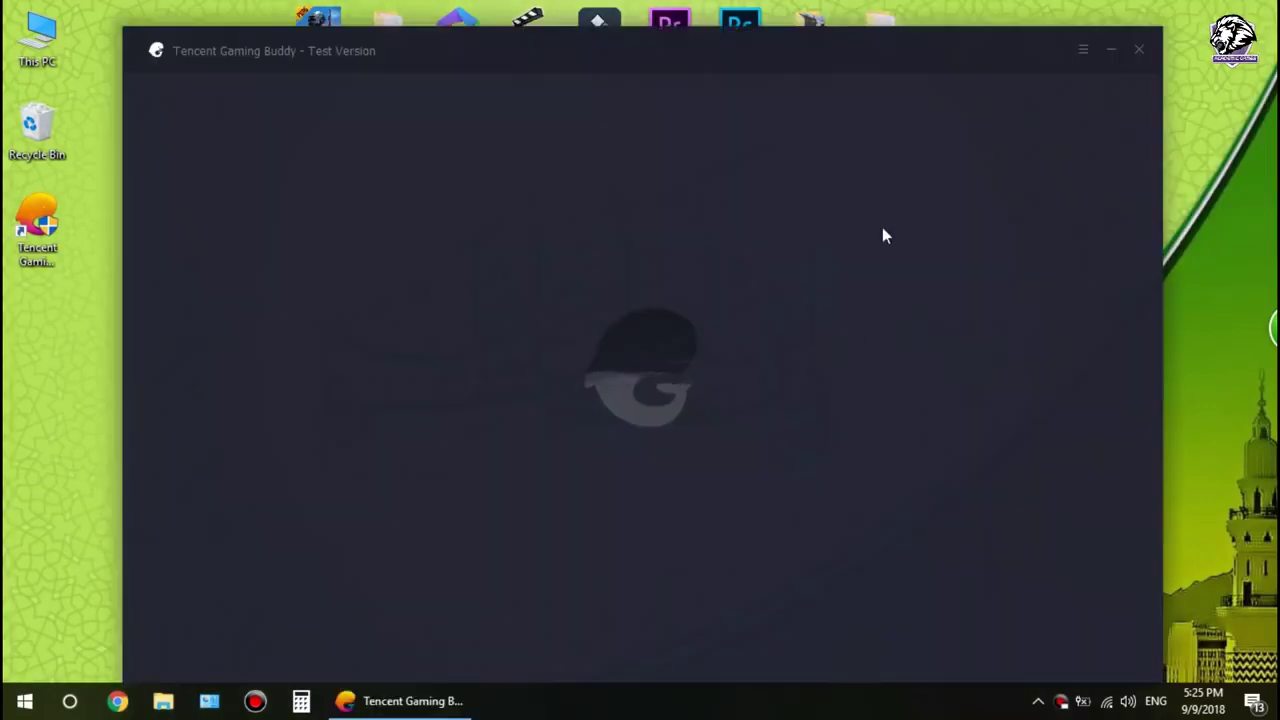
pyautogui.moveTo(757, 46); pyautogui.dragTo(808, 10)
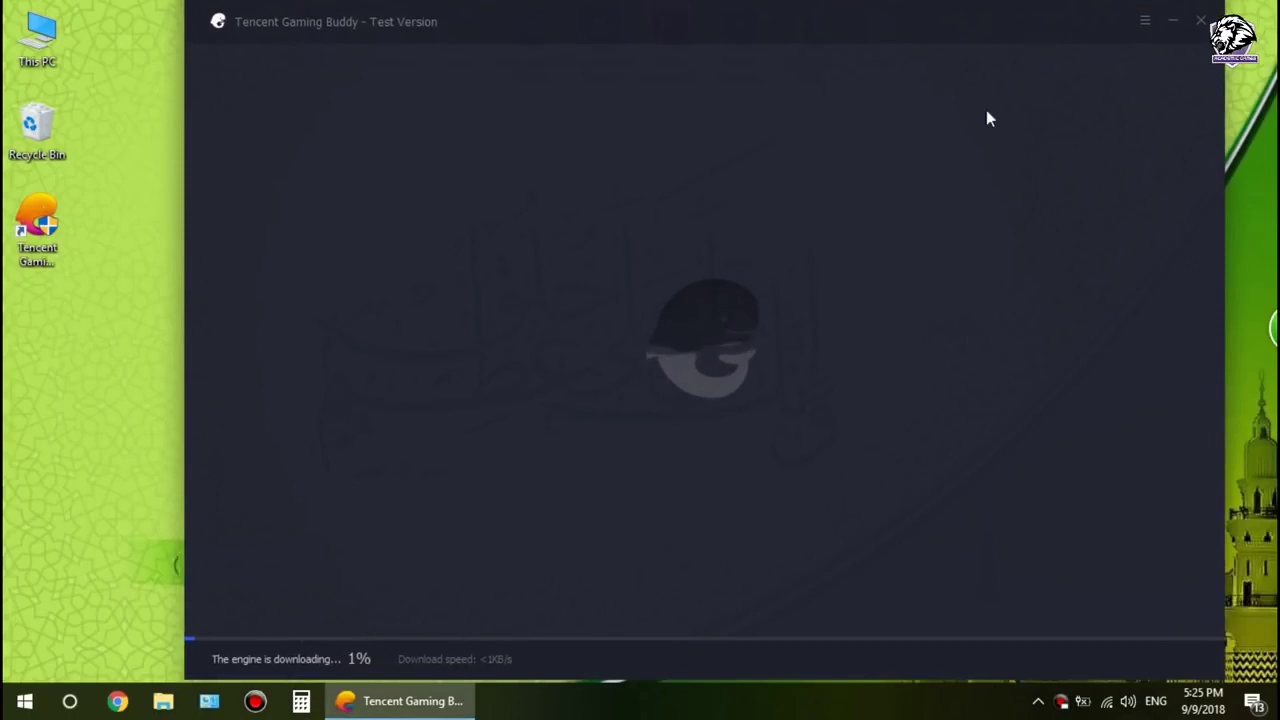
pyautogui.moveTo(954, 14); pyautogui.dragTo(955, 18)
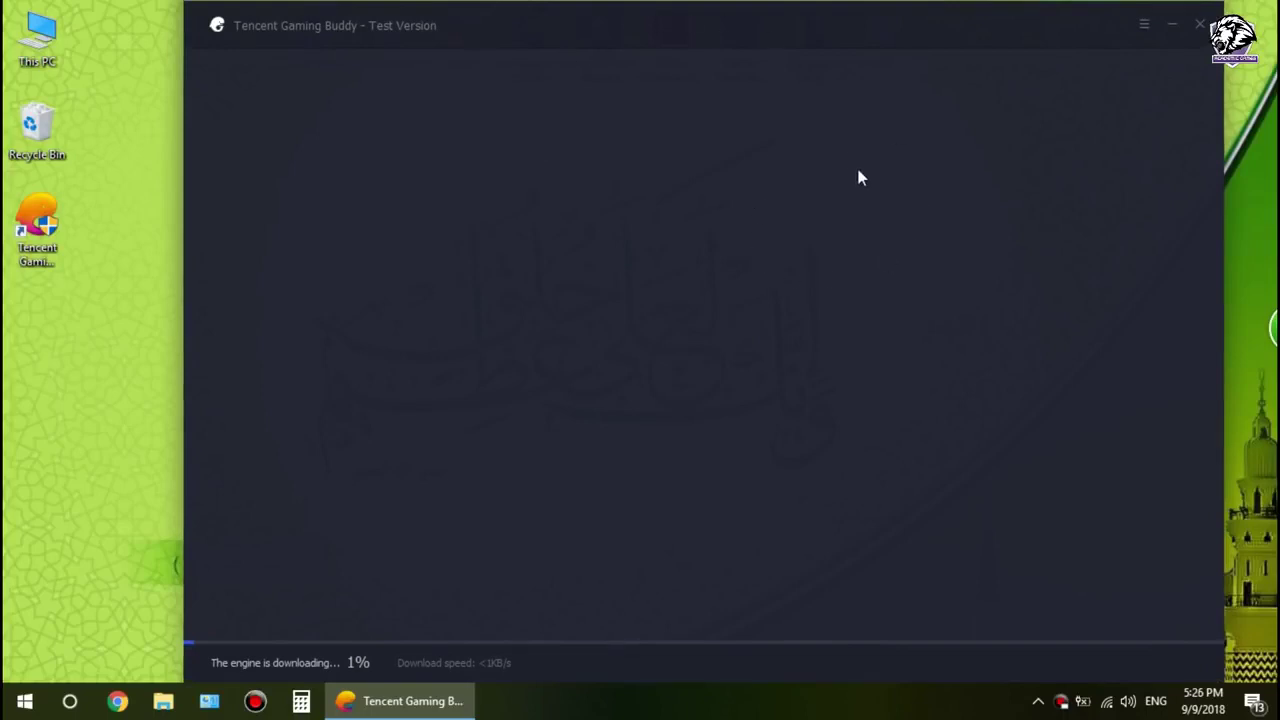
pyautogui.moveTo(808, 23); pyautogui.dragTo(815, 17)
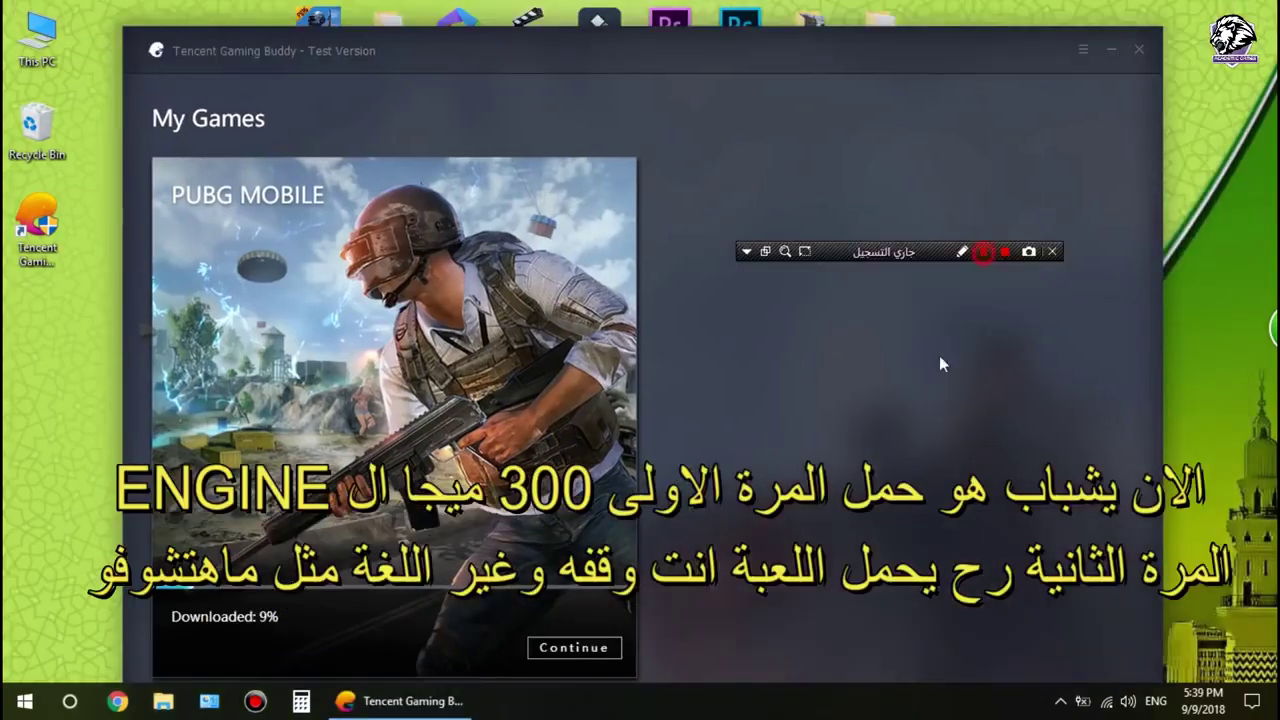
# Move the recorder toolbar out of the way, then resume the PUBG MOBILE download and pause it again.
pyautogui.moveTo(934, 251); pyautogui.dragTo(1045, 13)
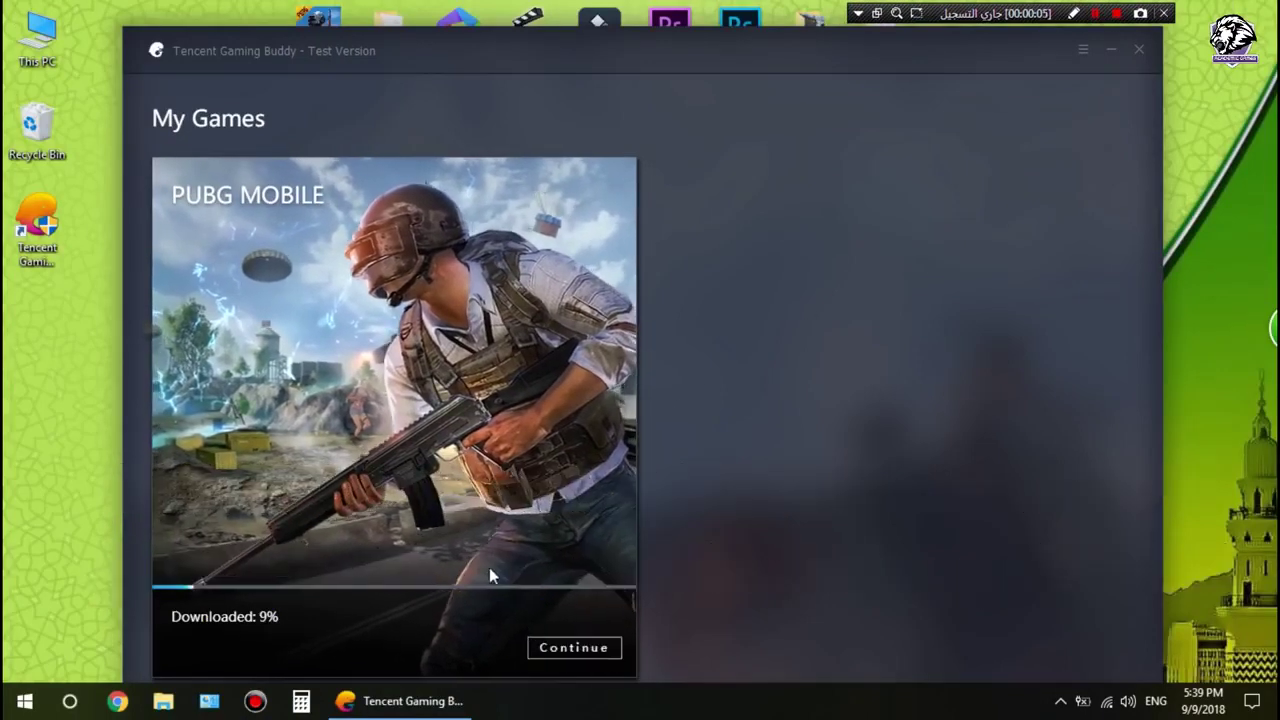
pyautogui.click(578, 660)
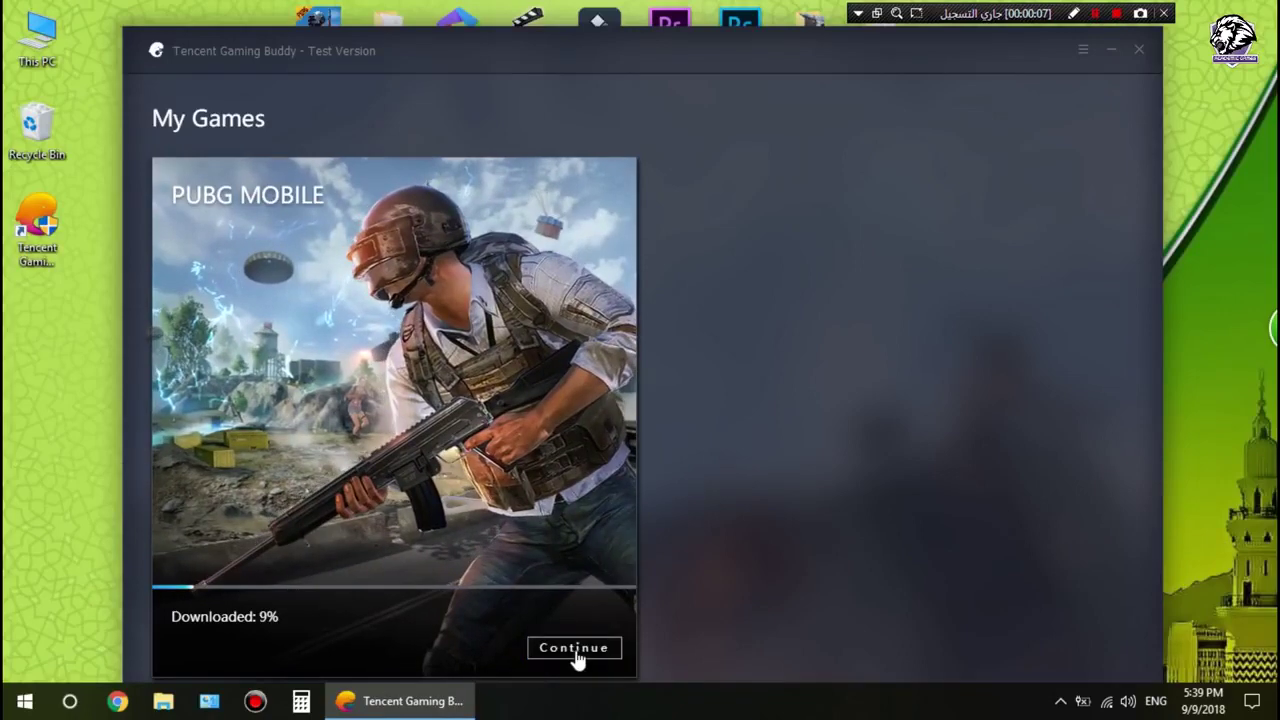
pyautogui.click(575, 655)
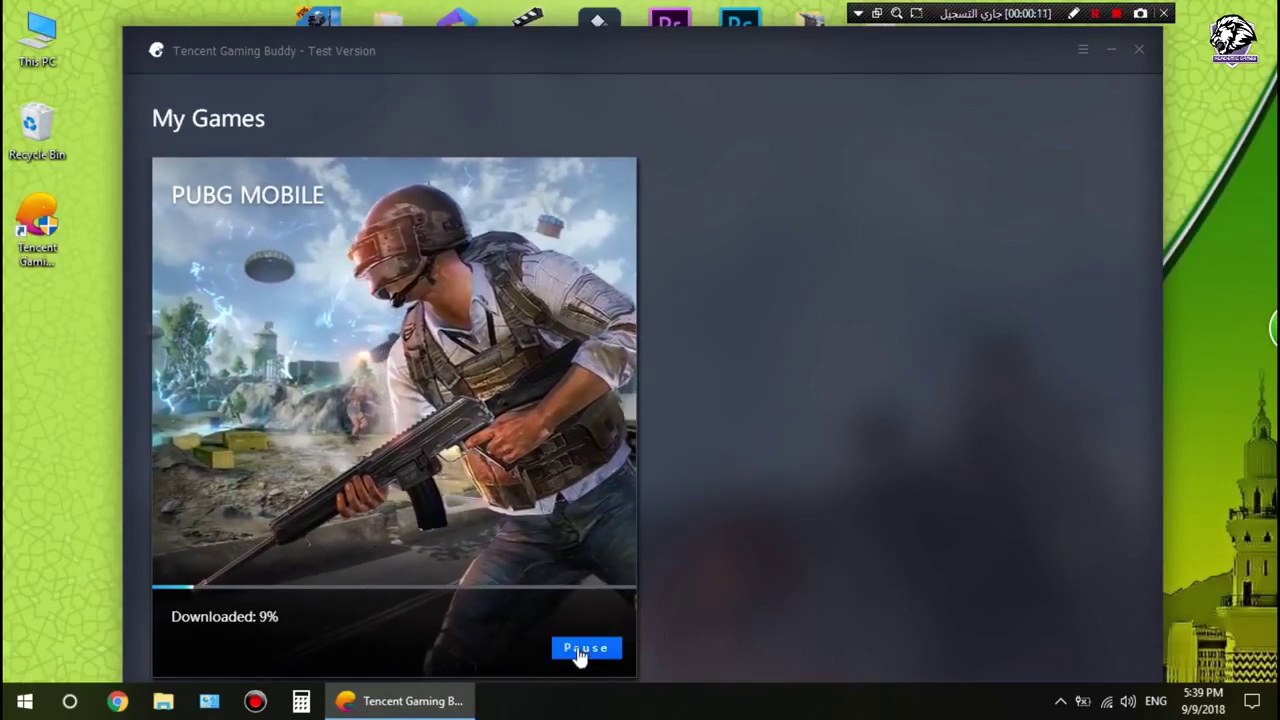
pyautogui.click(579, 650)
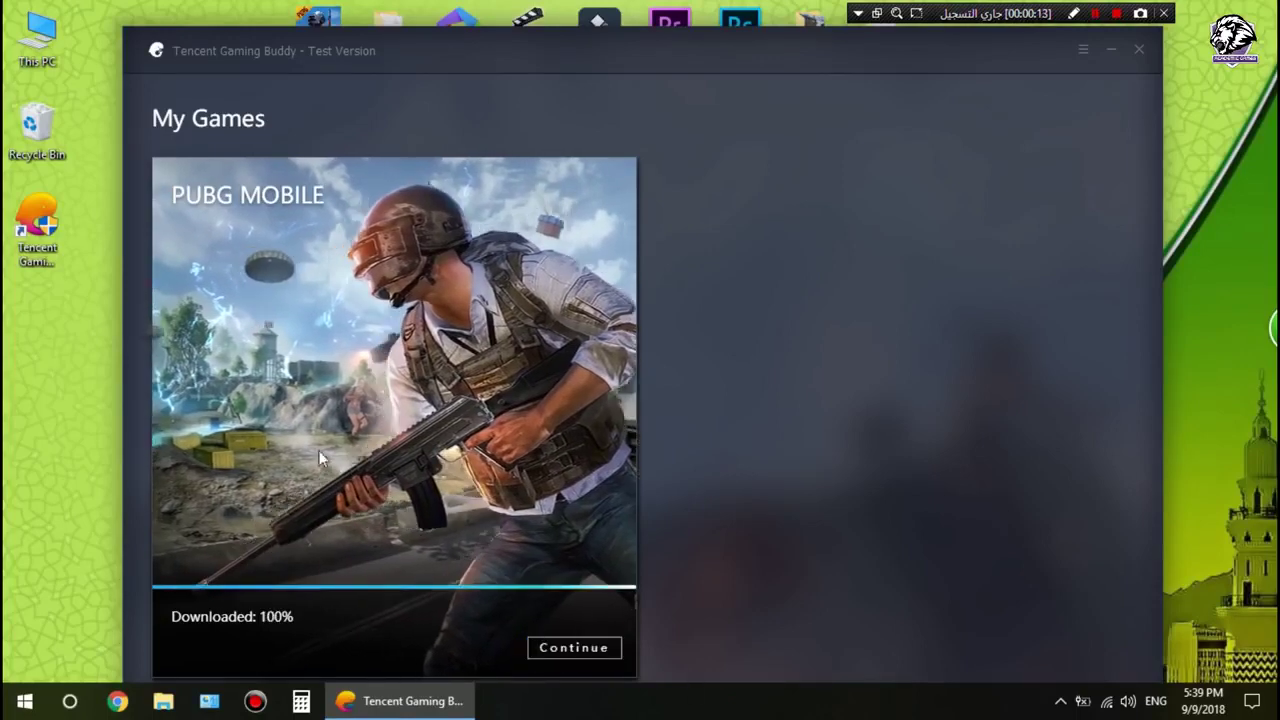
# Select English as the interface language in Tencent Gaming Buddy's basic settings and save the settings.
pyautogui.click(1082, 49)
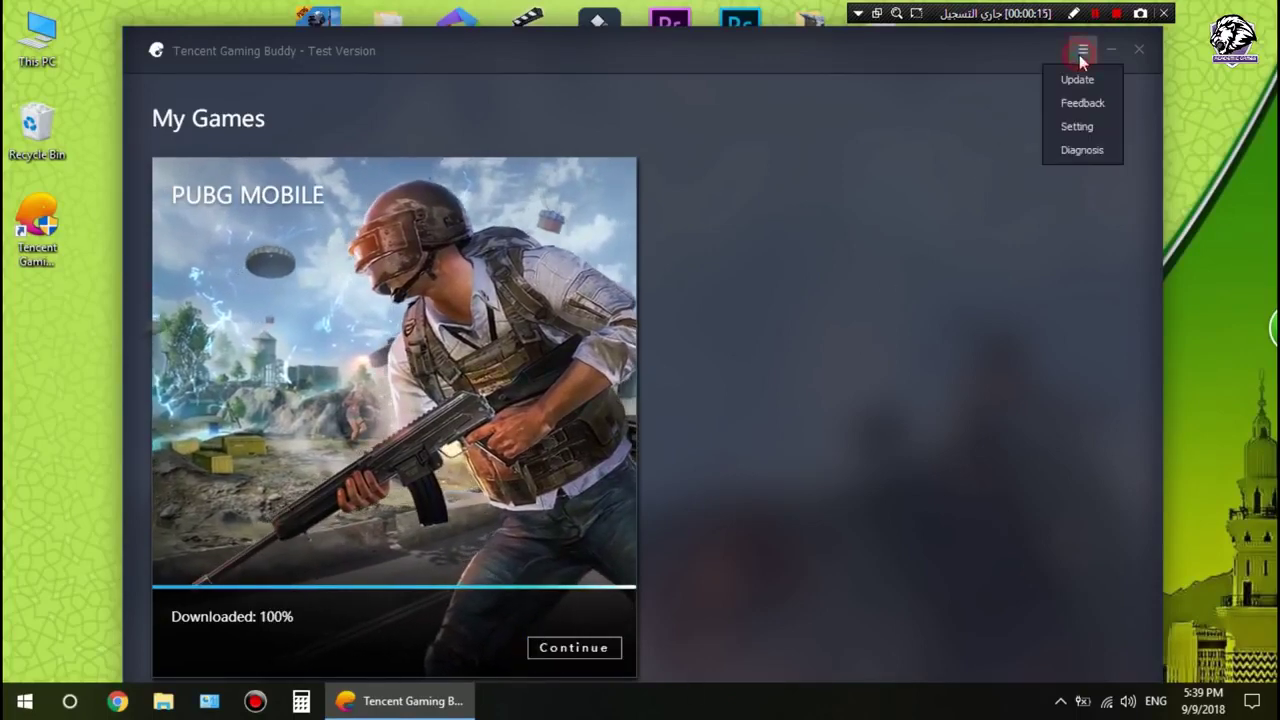
pyautogui.click(1092, 126)
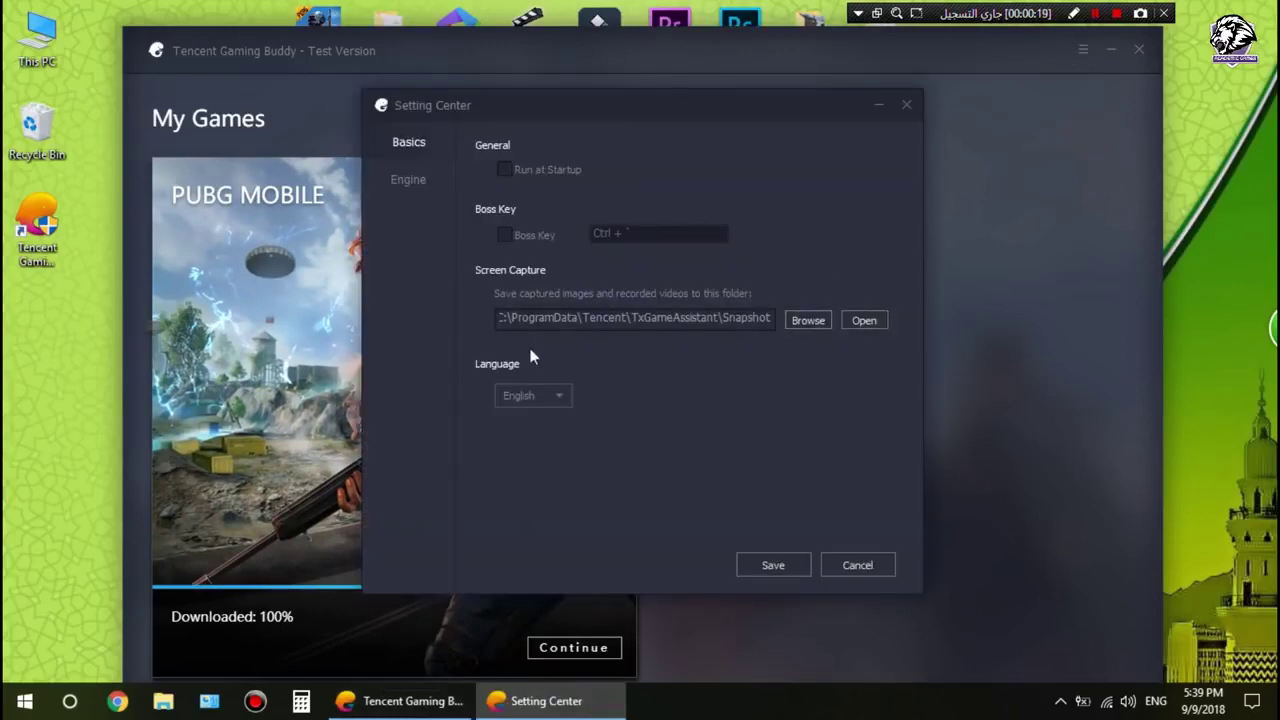
pyautogui.click(520, 398)
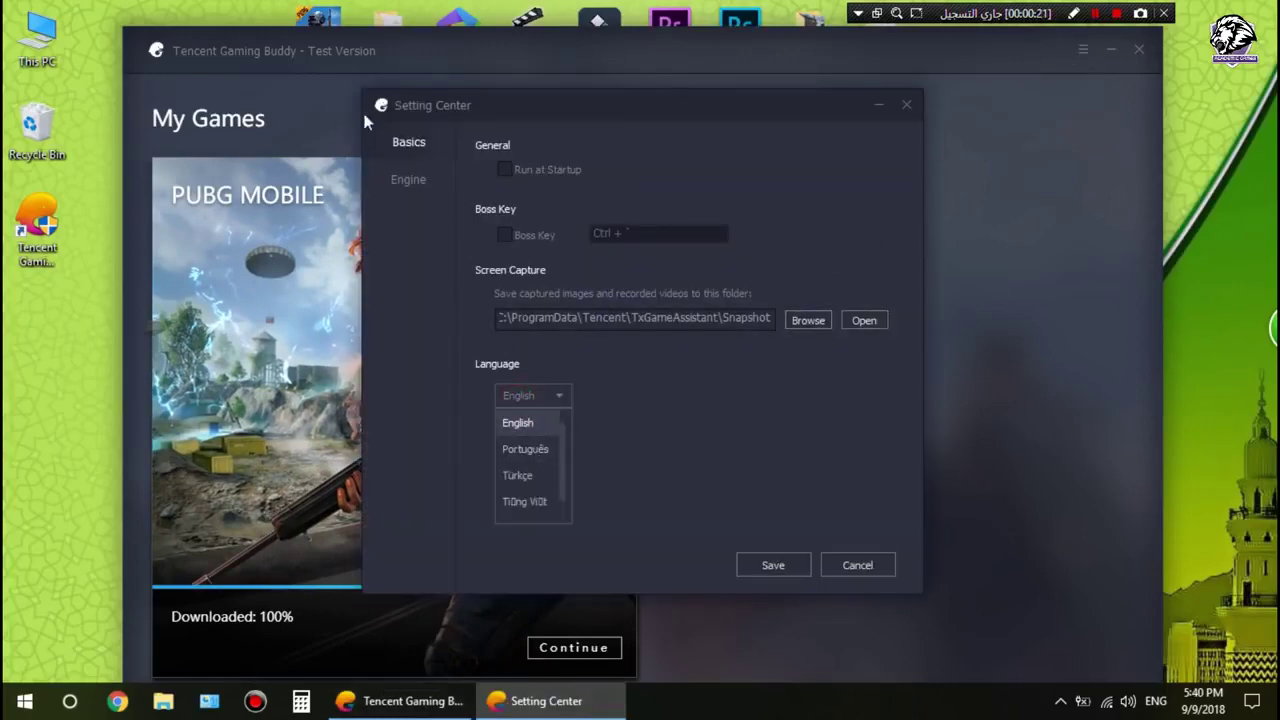
pyautogui.scroll(1, 546, 479)
pyautogui.click(545, 437)
pyautogui.click(770, 565)
pyautogui.click(812, 401)
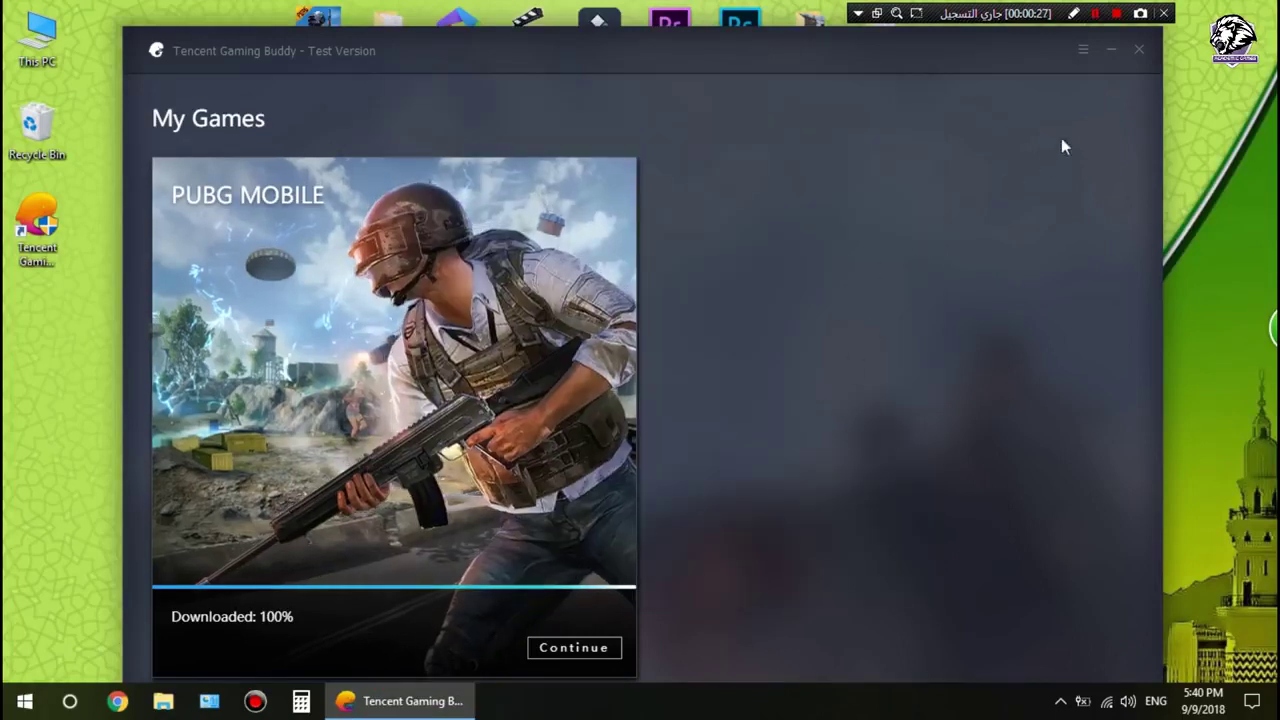
# Close the Tencent Gaming Buddy window and quit its background process completely.
pyautogui.click(1139, 52)
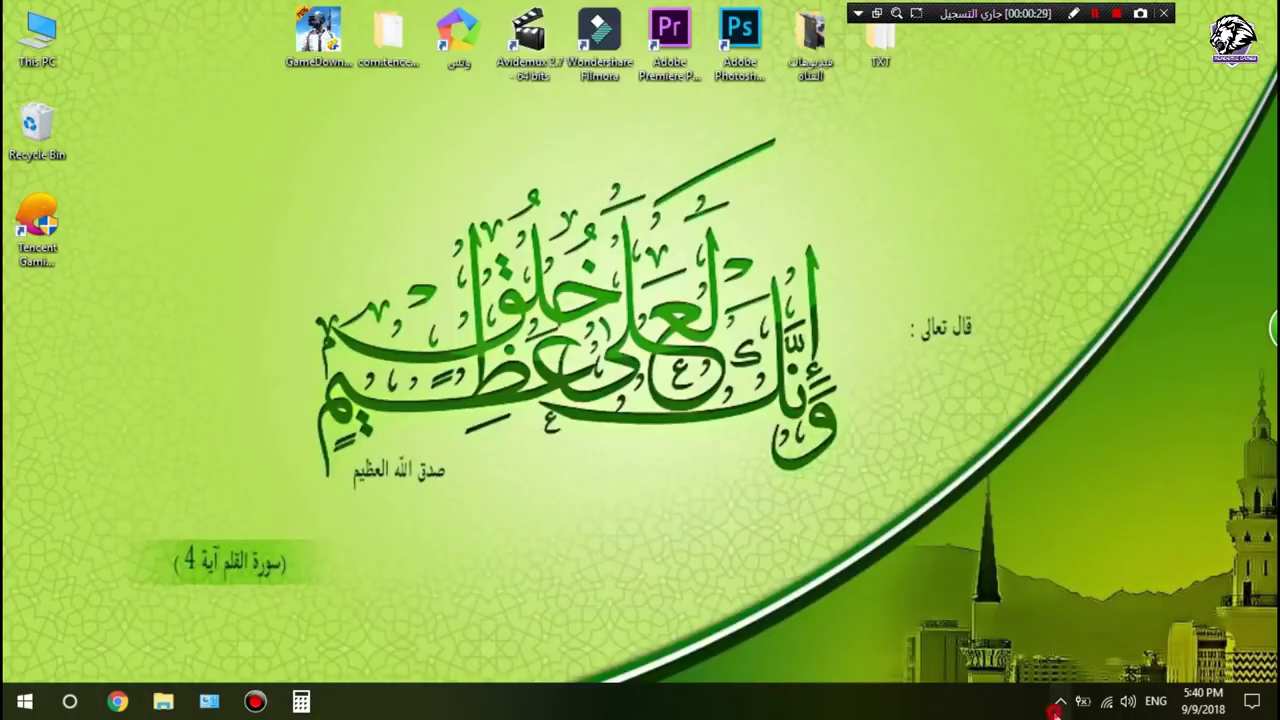
pyautogui.click(1060, 701)
pyautogui.rightClick(1022, 672)
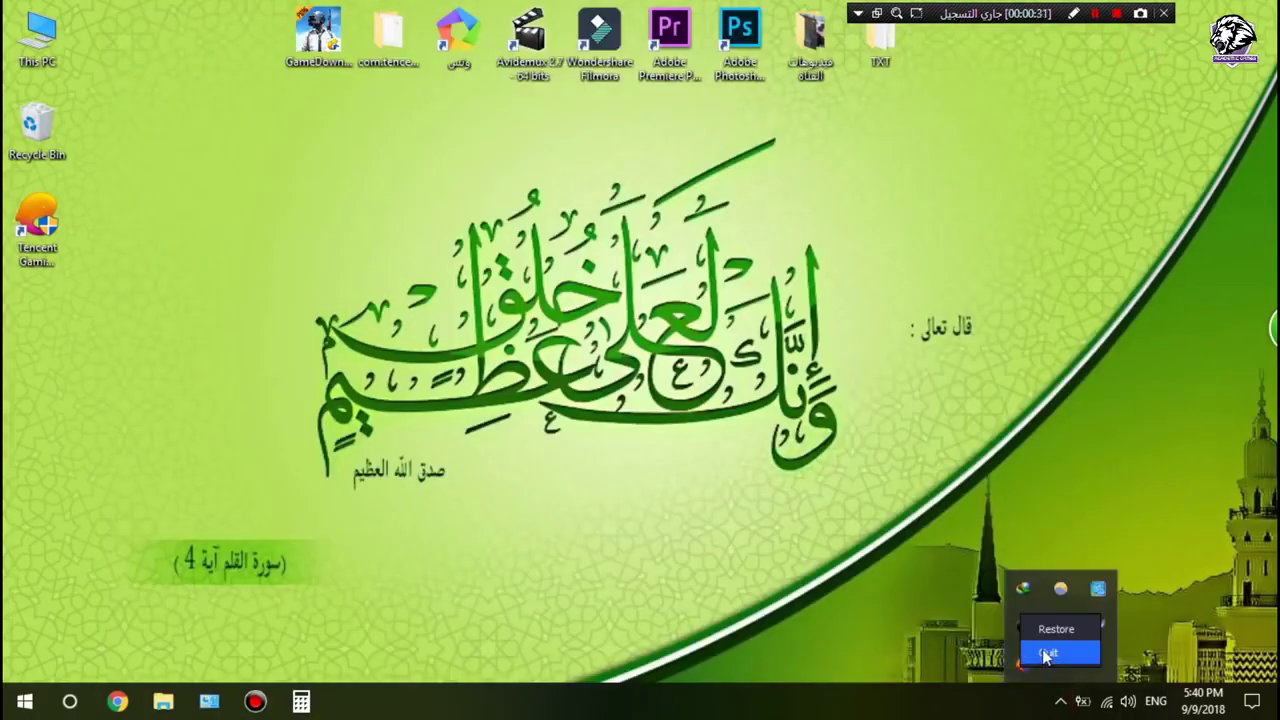
pyautogui.click(1062, 652)
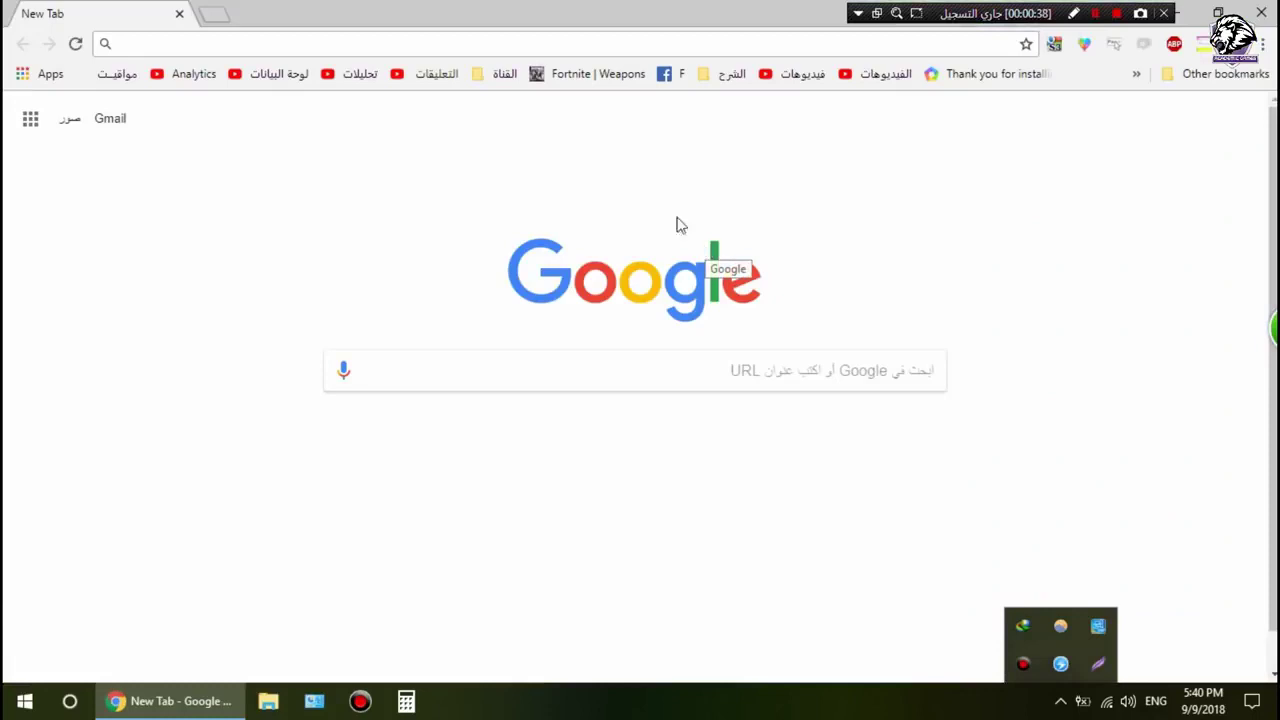
# Search Google in Chrome for "PUBG APK MIRROR".
pyautogui.click(313, 40)
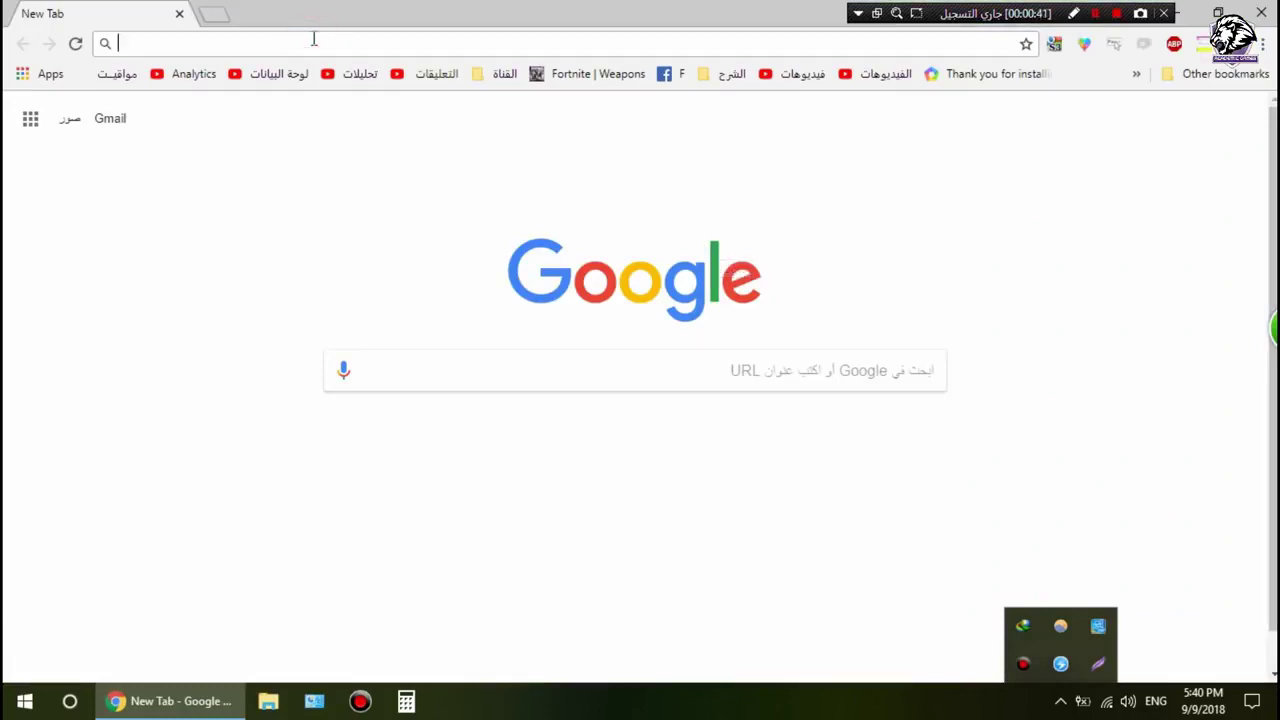
pyautogui.write('P')
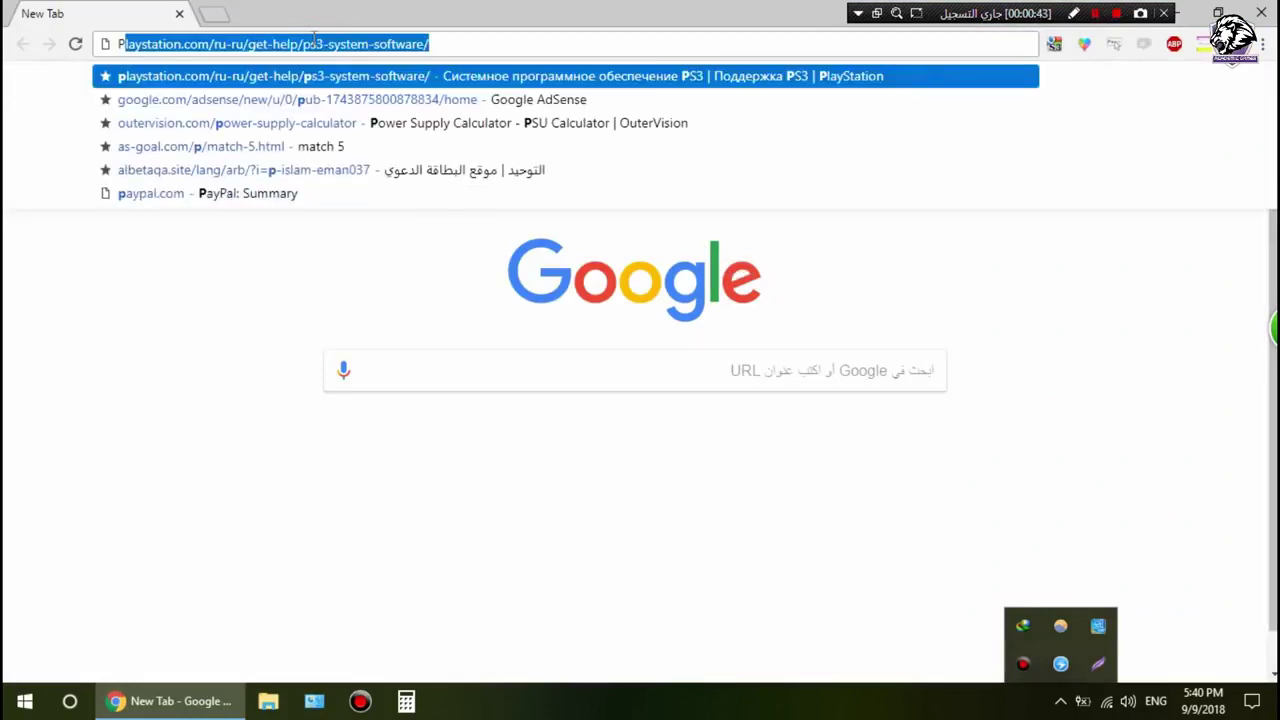
pyautogui.write('UBG')
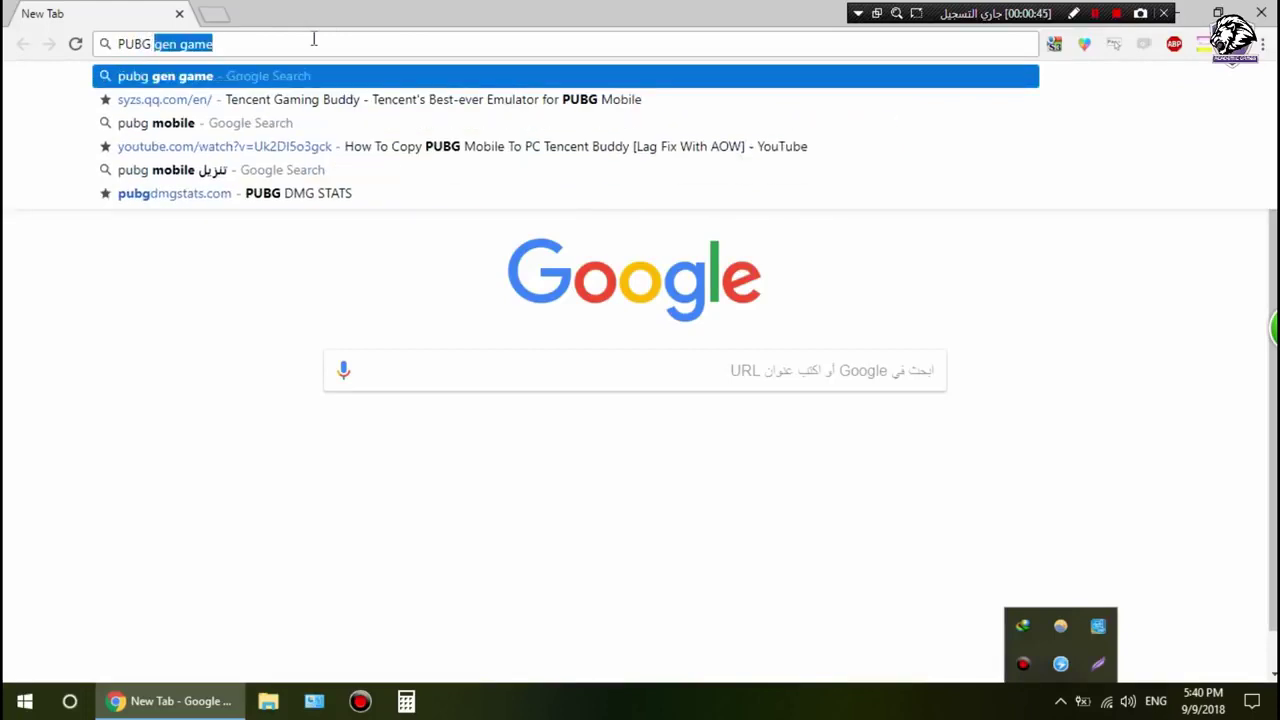
pyautogui.write(' APK MIROR')
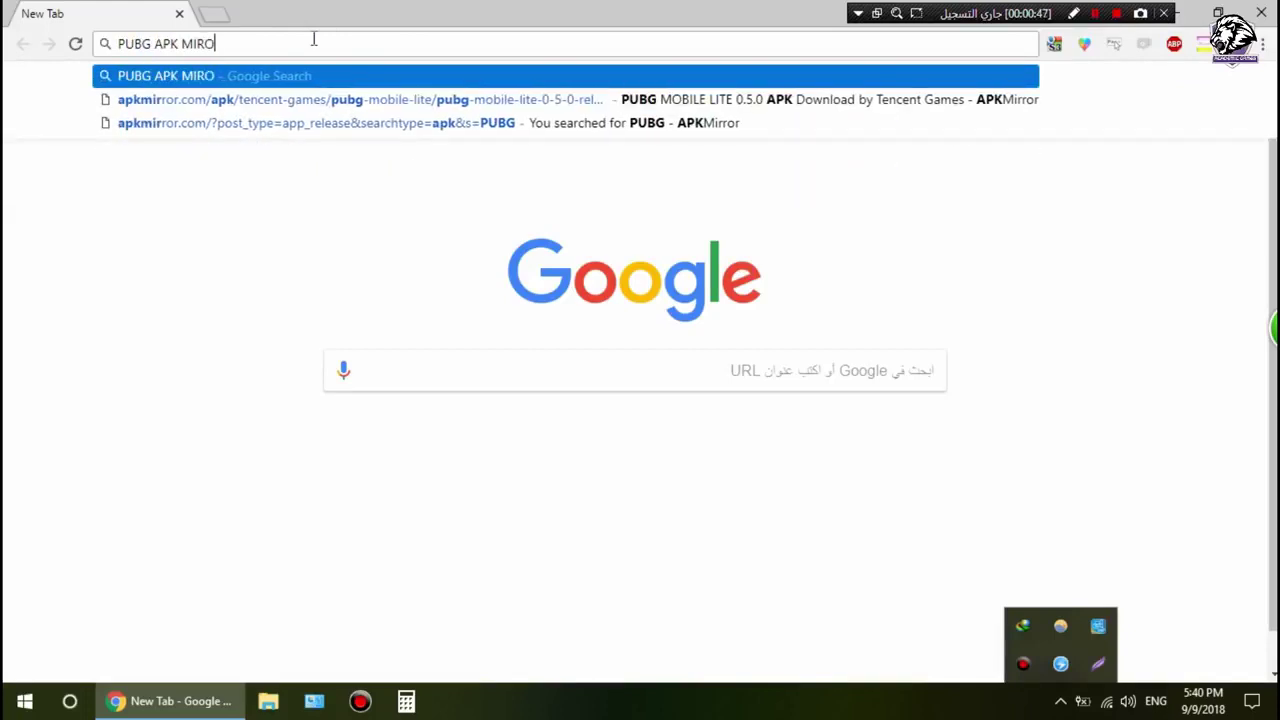
pyautogui.press('BackSpace')
pyautogui.press('BackSpace')
pyautogui.write('ROR')
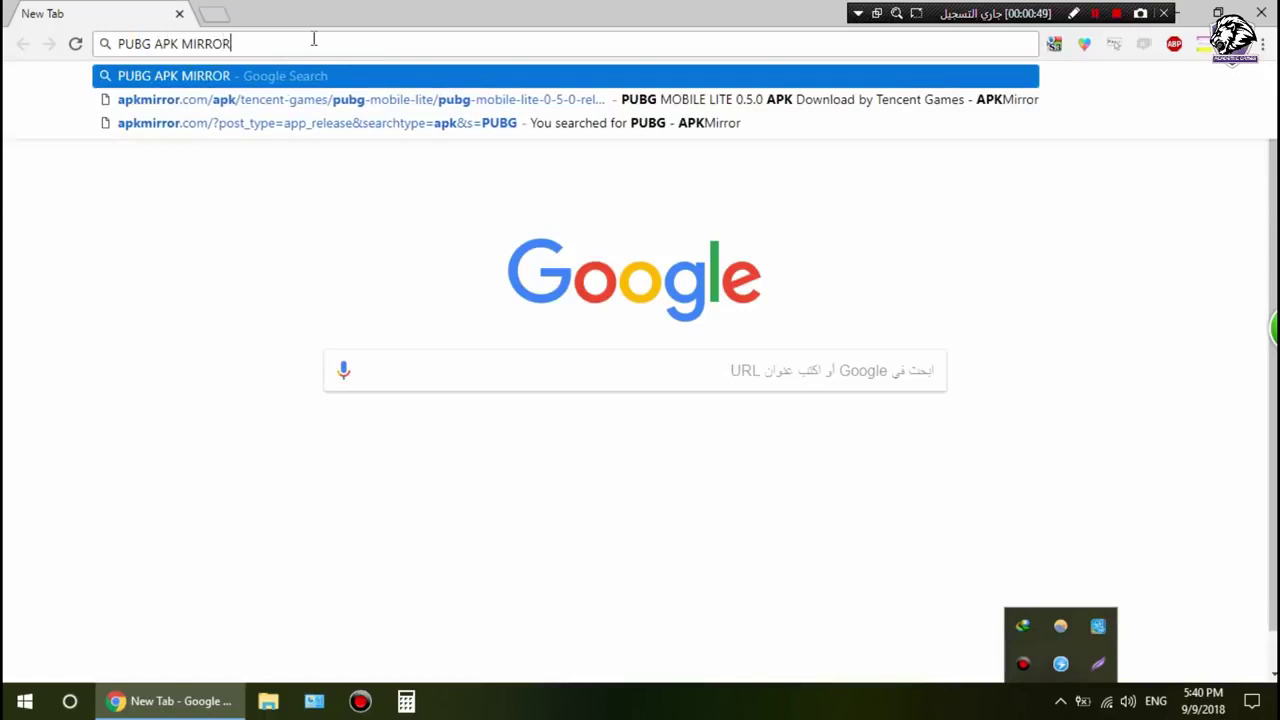
pyautogui.press('Return')
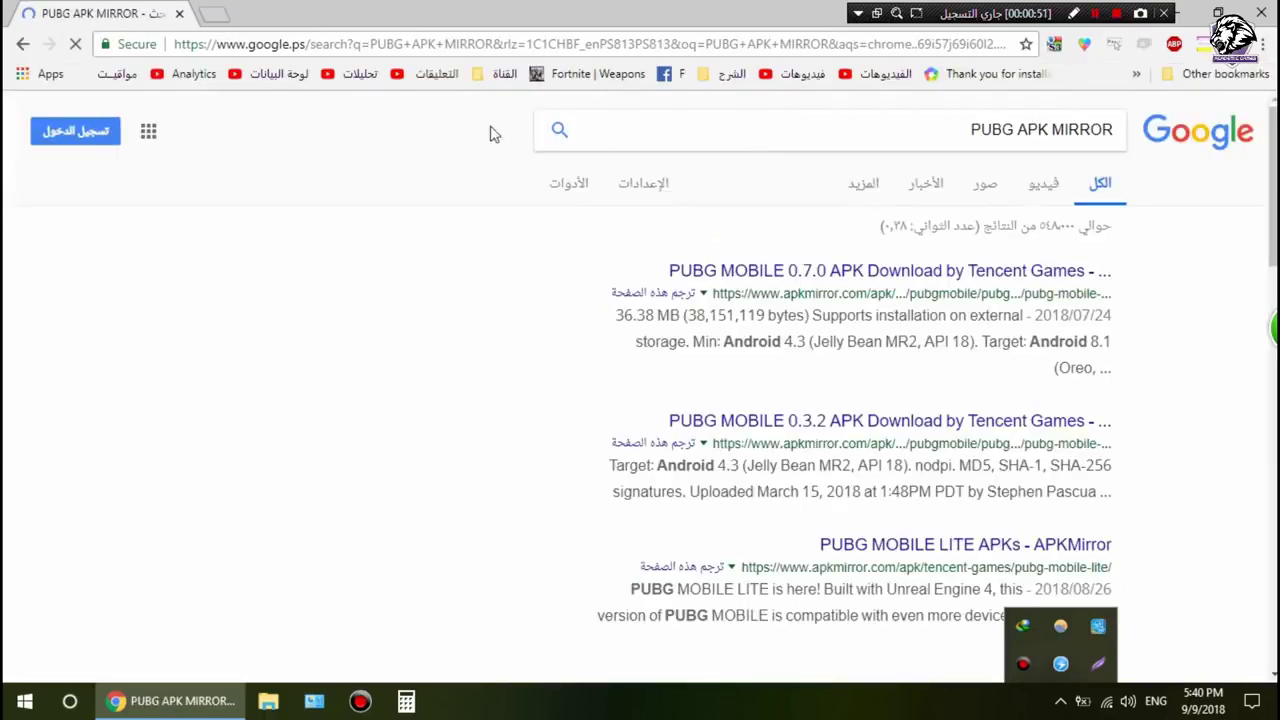
# Open the APKMirror page for PUBG MOBILE 0.7.0 and download its APK file.
pyautogui.click(786, 265)
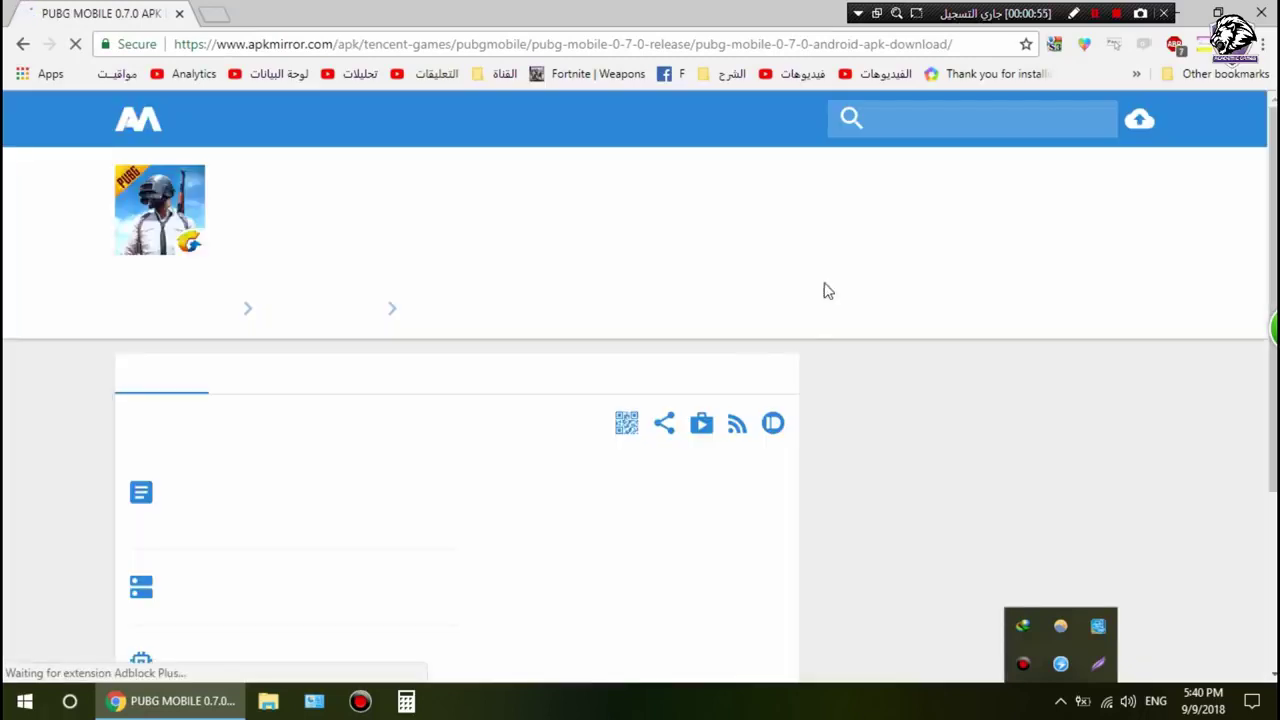
pyautogui.scroll(-1, 655, 440)
pyautogui.click(620, 448)
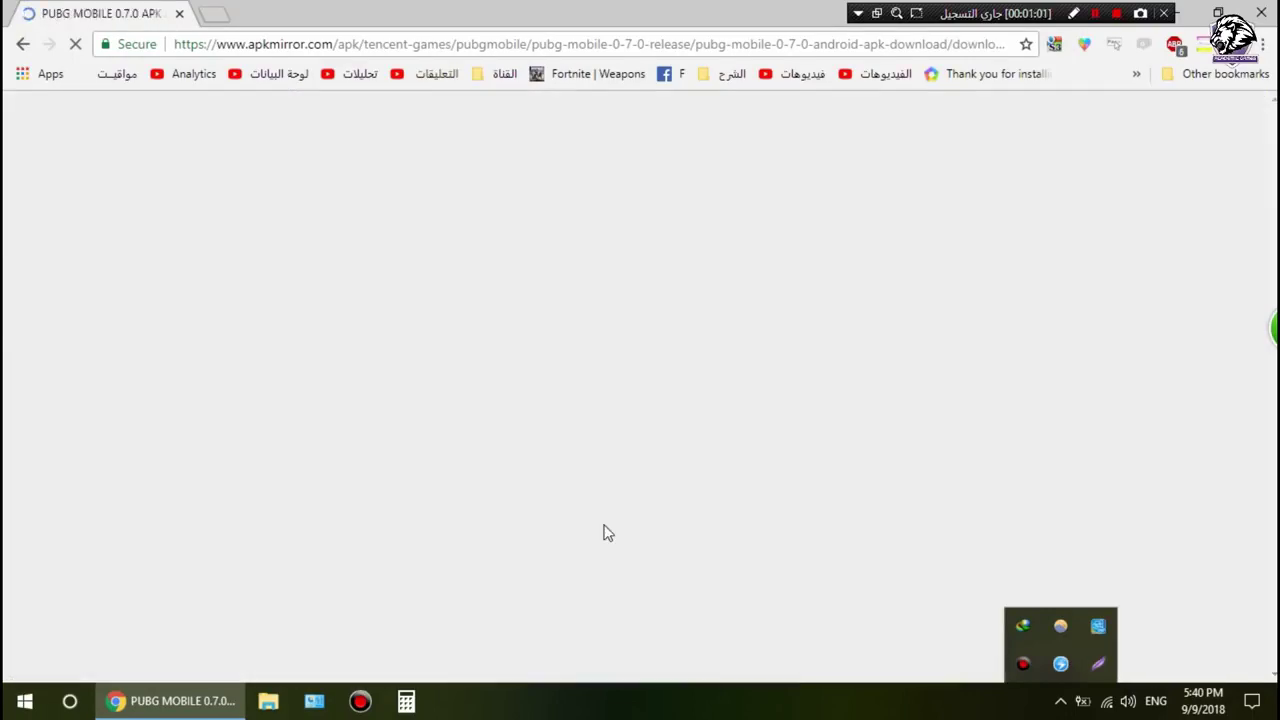
pyautogui.scroll(-9, 537, 449)
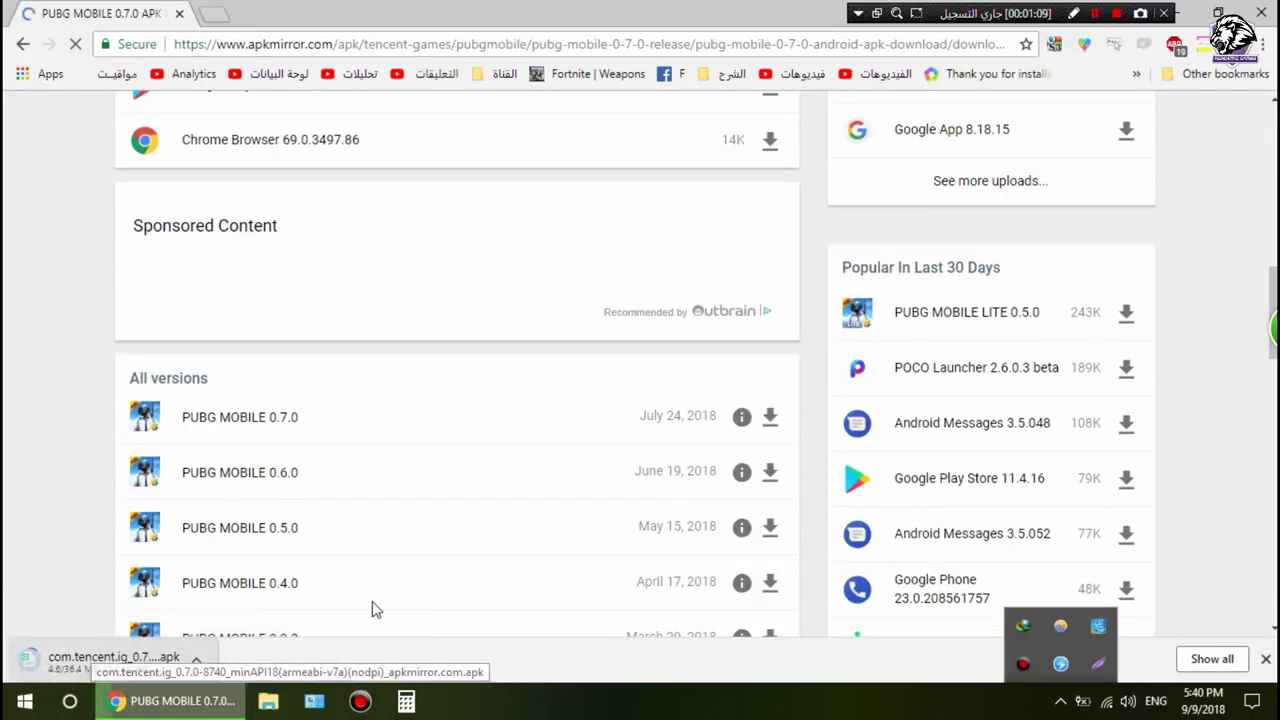
pyautogui.scroll(15, 563, 520)
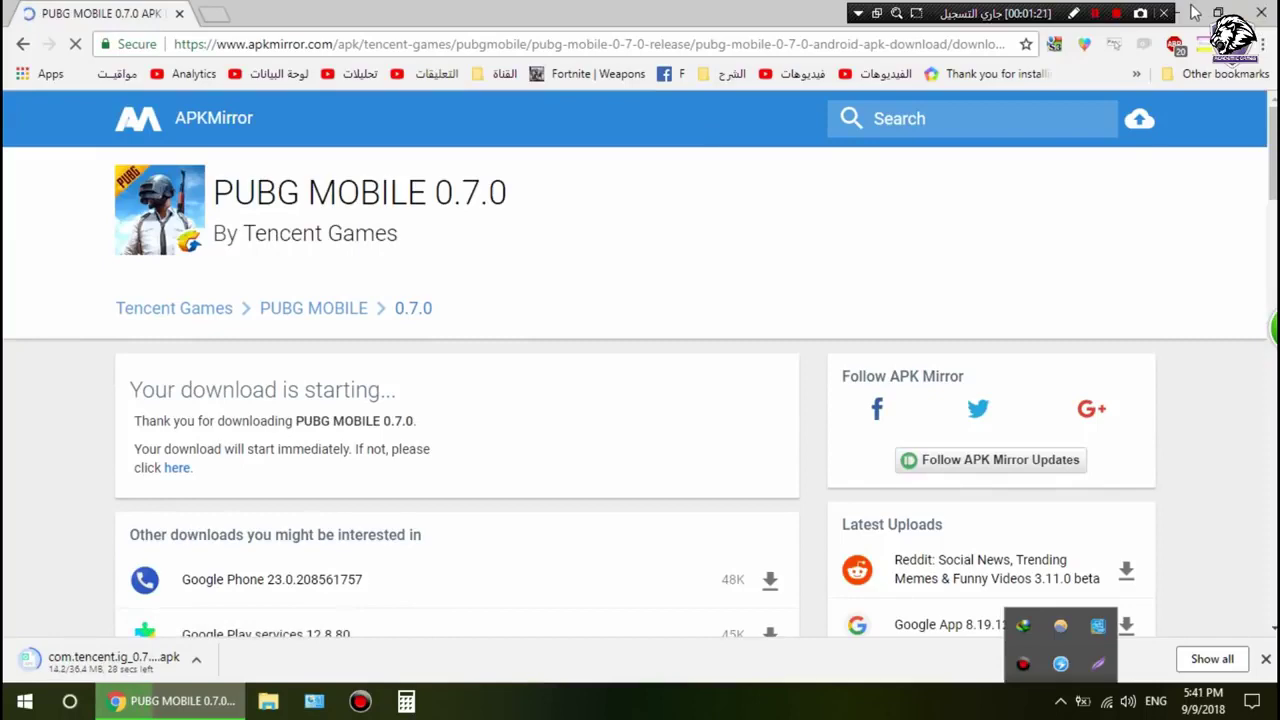
# Check the size of main.8740.com.tencent.ig.obb in the desktop com.tencent.ig folder, close the folder and return to the APK download in Chrome.
pyautogui.click(1185, 12)
pyautogui.doubleClick(395, 42)
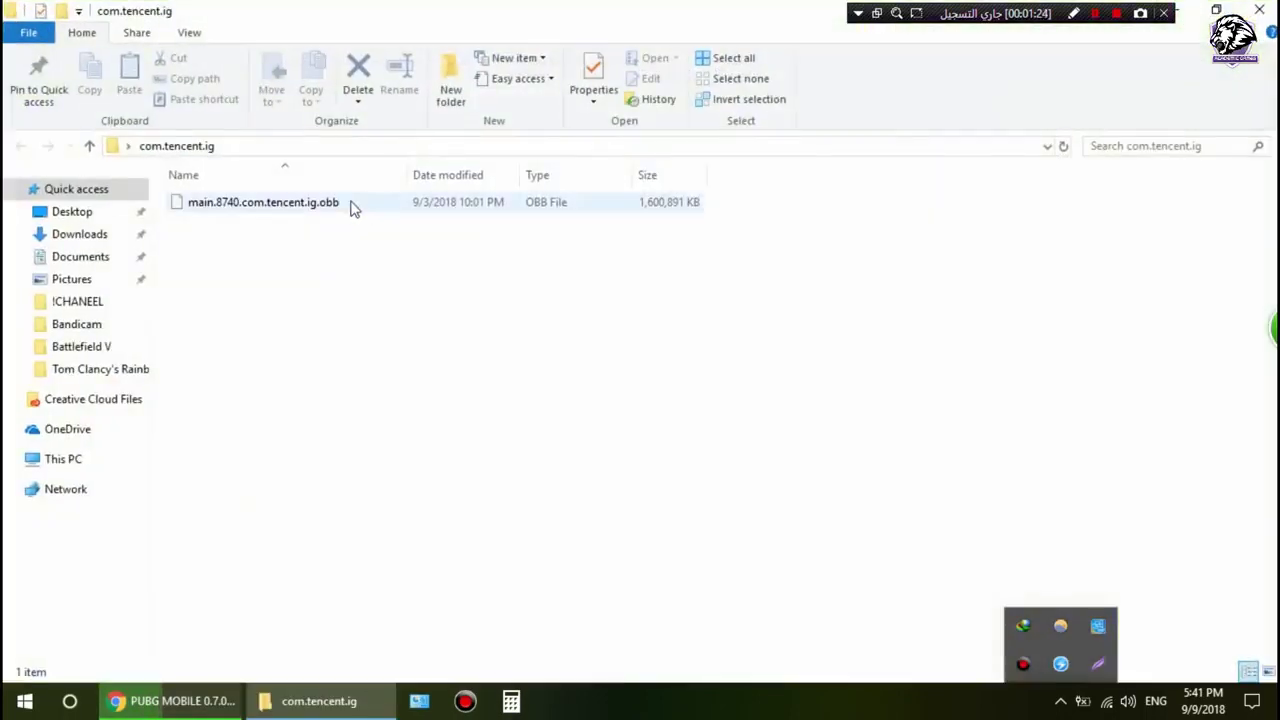
pyautogui.click(340, 210)
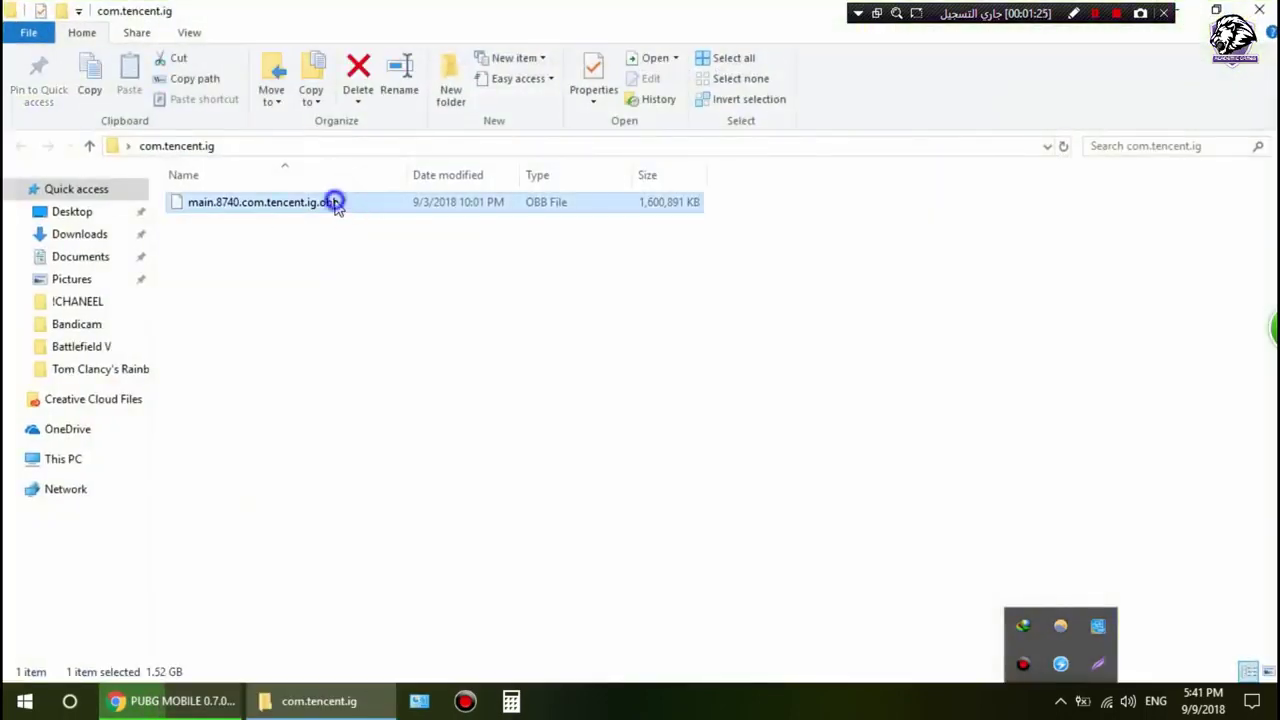
pyautogui.rightClick(333, 202)
pyautogui.click(408, 557)
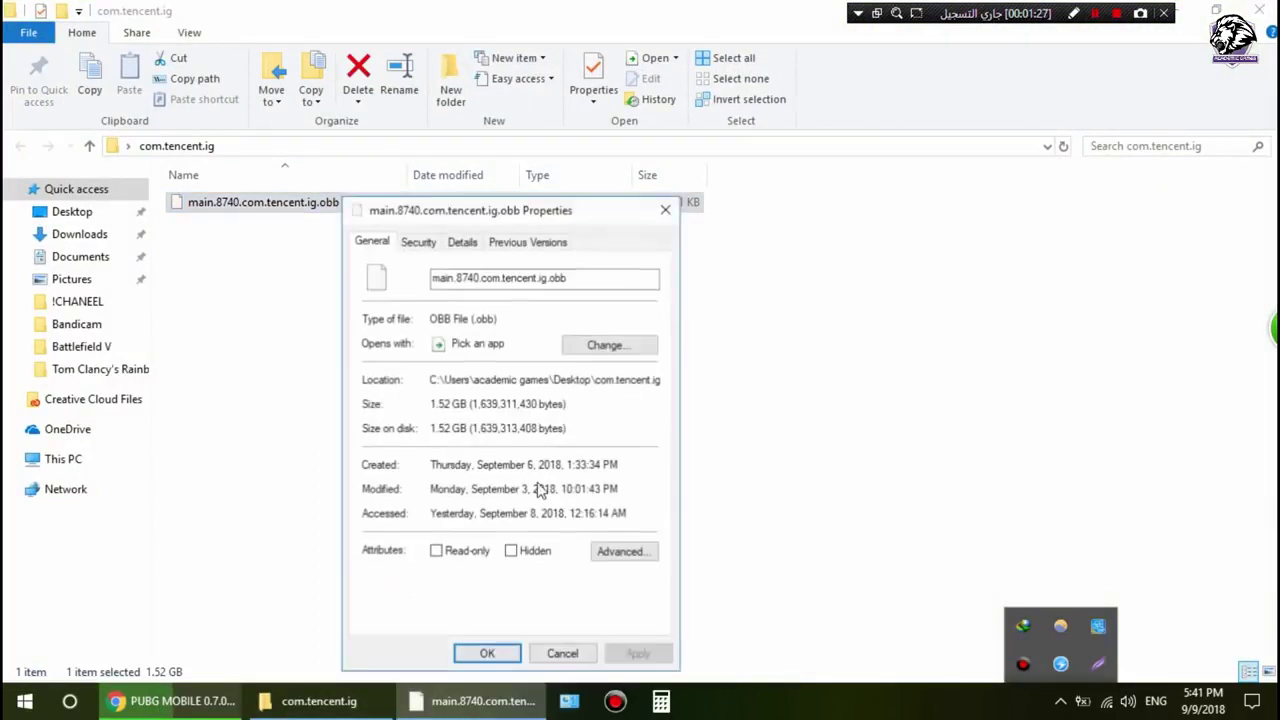
pyautogui.doubleClick(427, 404)
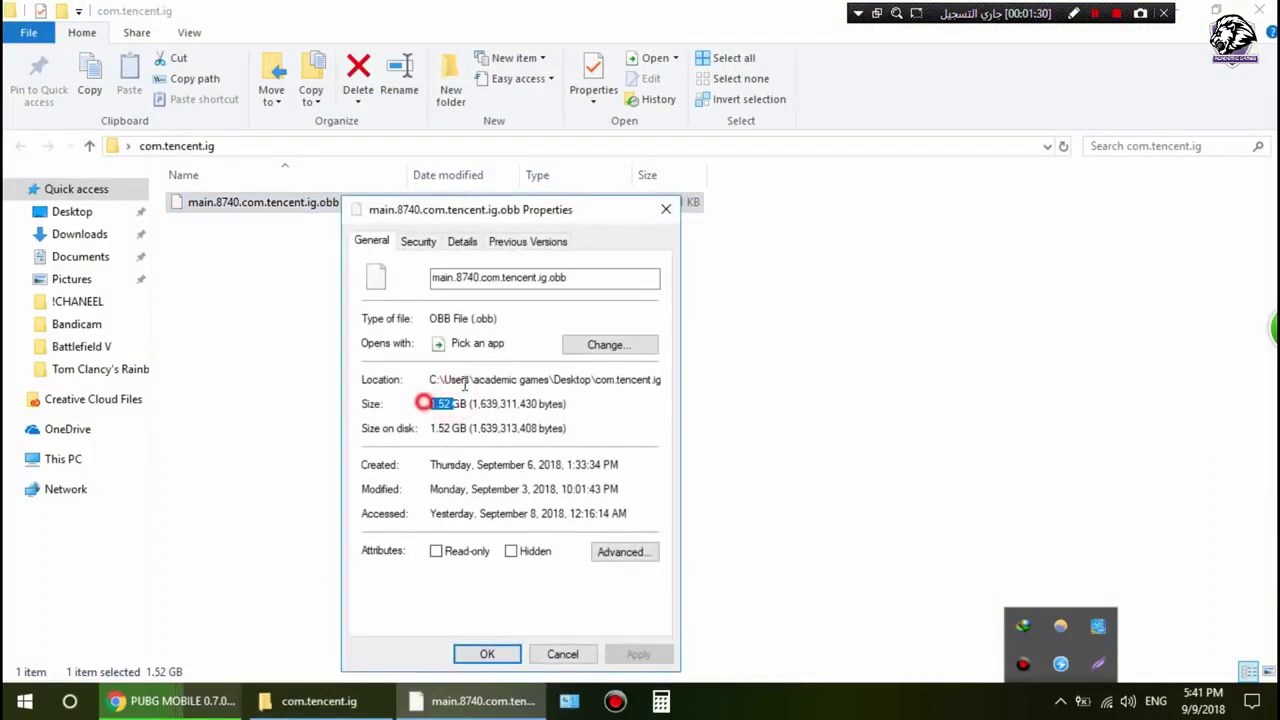
pyautogui.click(665, 209)
pyautogui.hotkey('alt', 'F4')
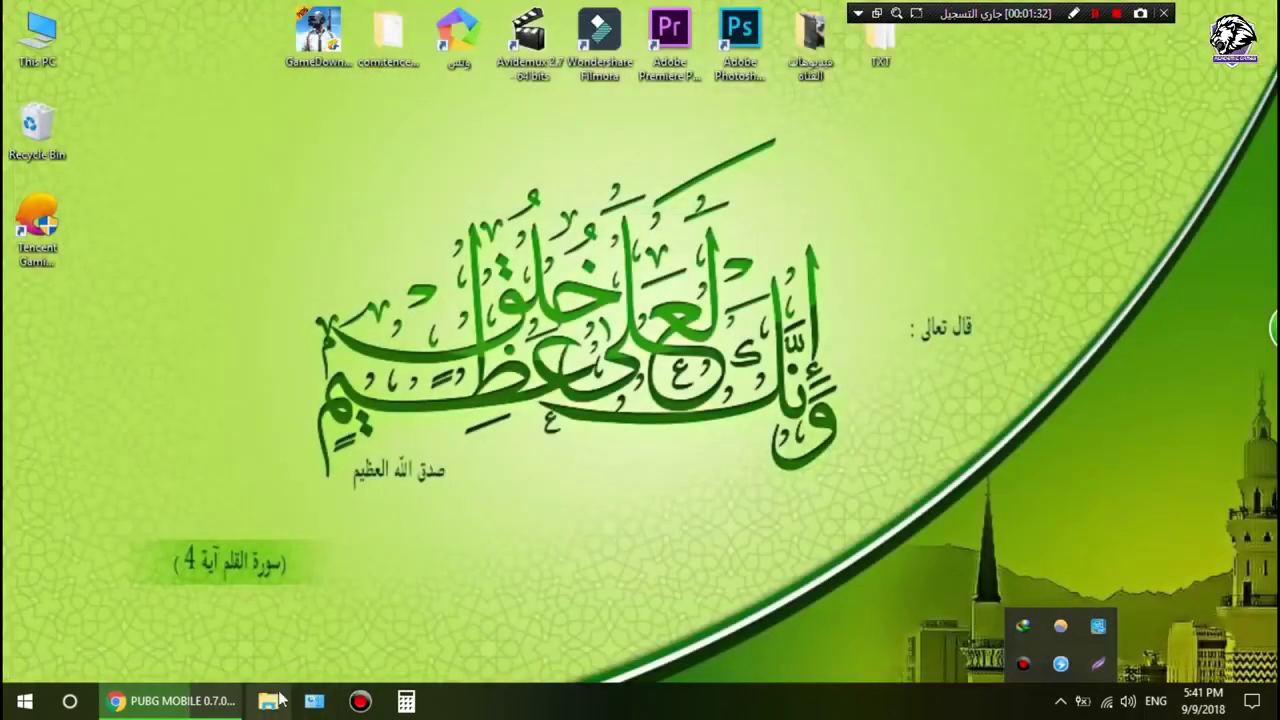
pyautogui.click(200, 700)
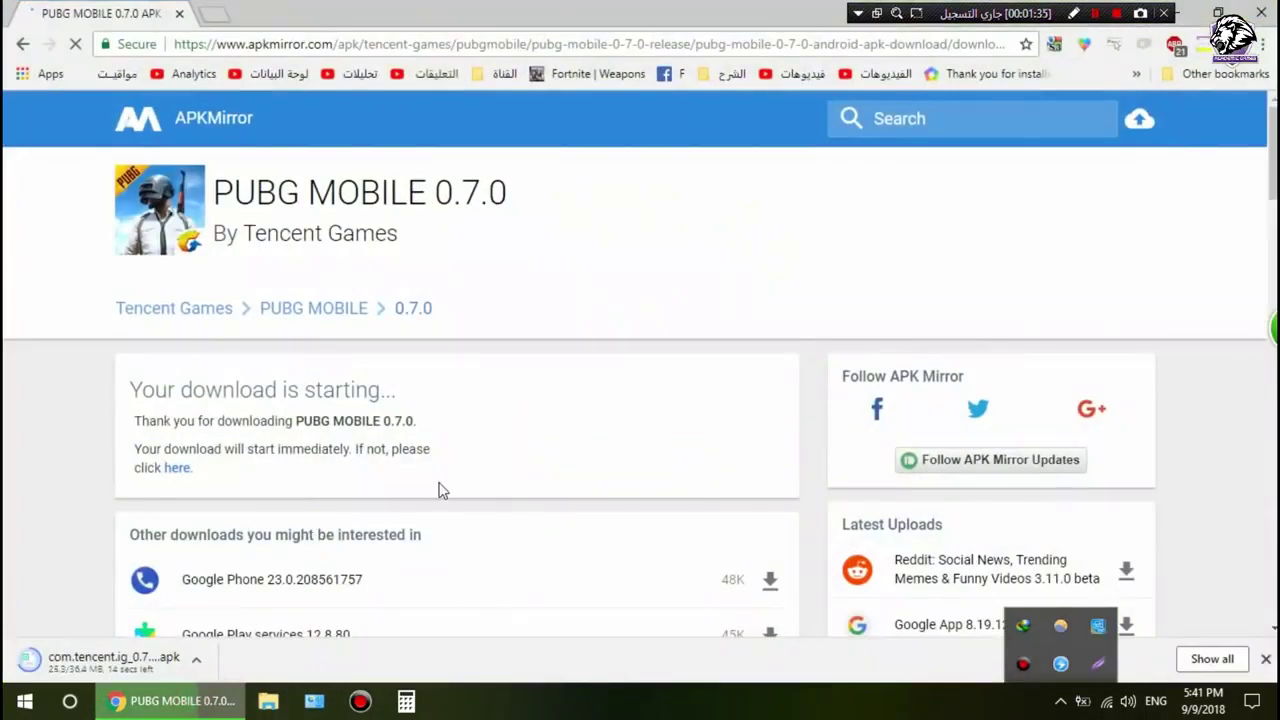